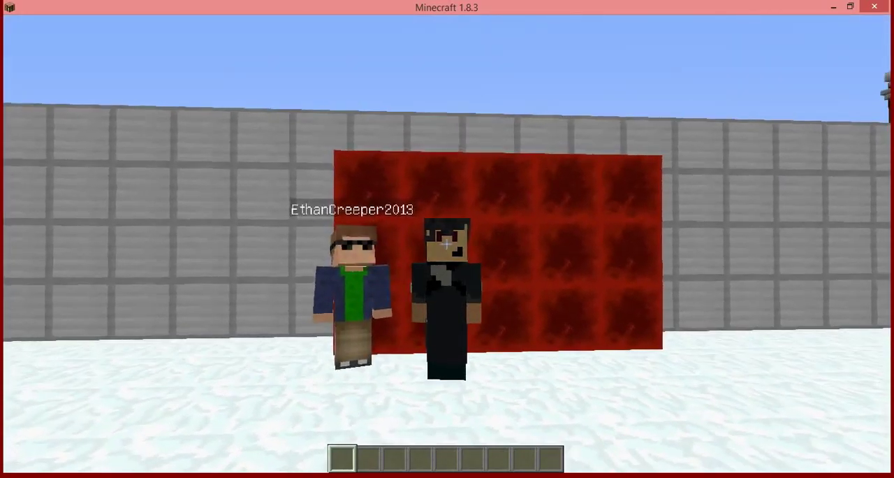
- Switch to first-person view and fly past the red wall over the white roof to the next plot
key("F5")
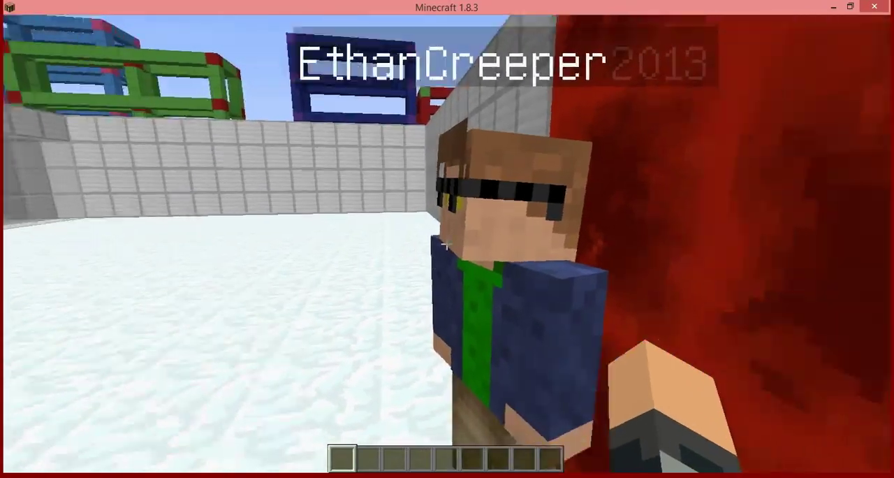
key("s")
key("a")
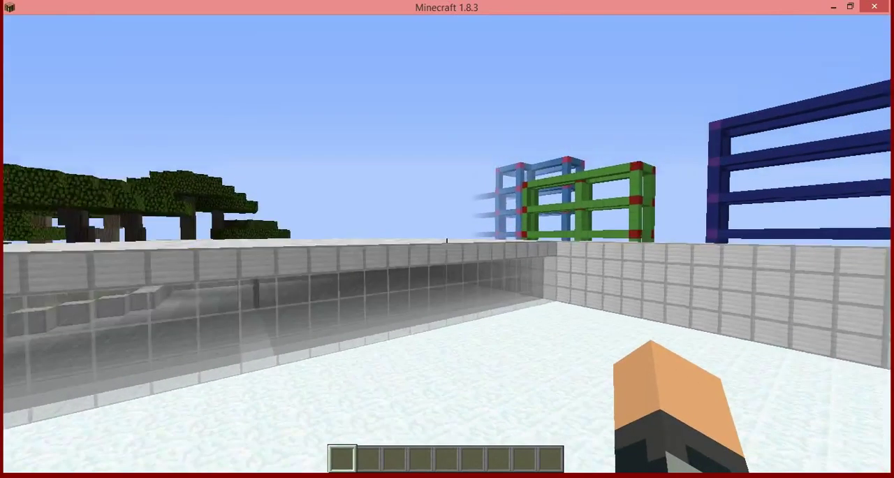
key("w")
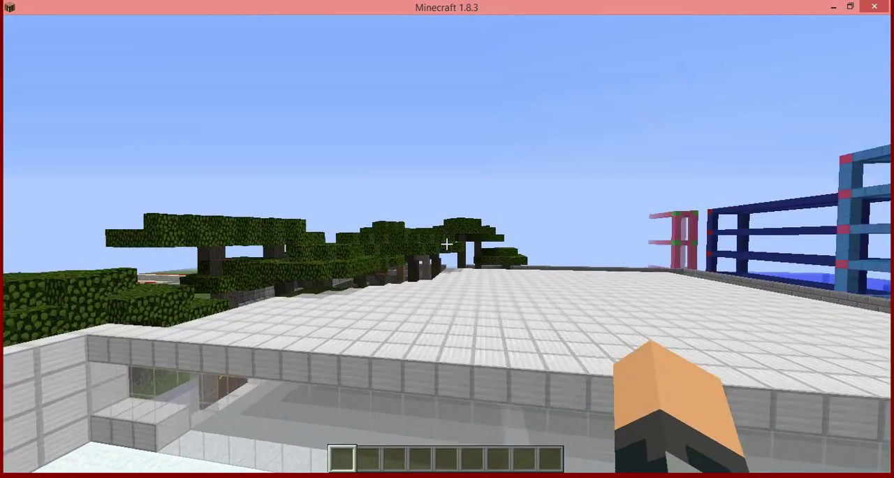
key("w")
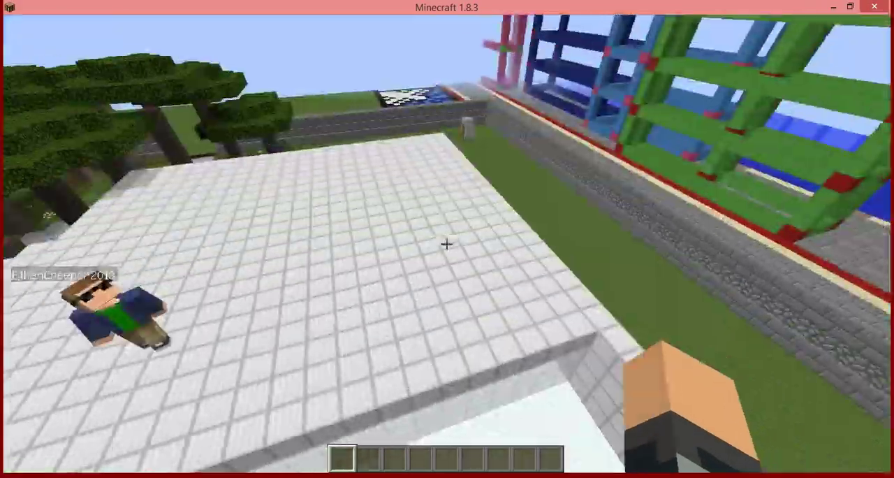
key("w")
key("w")
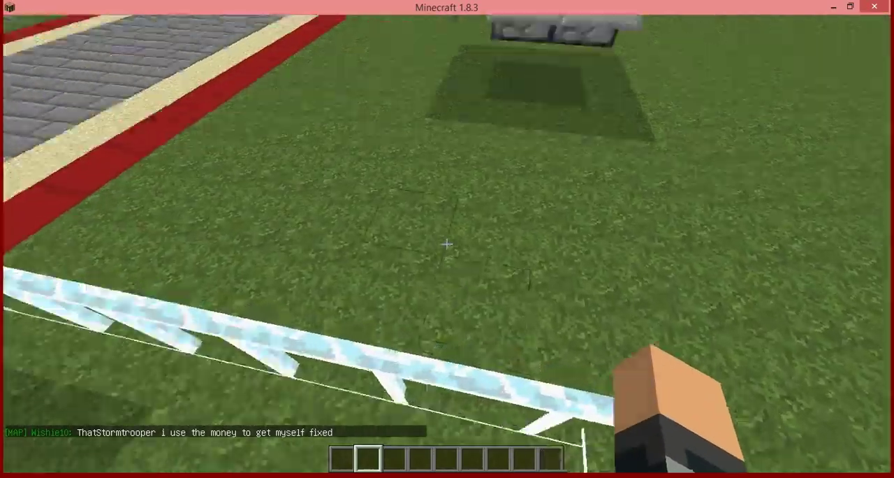
- Fly under the white-and-redstone doorway, pick a stone slab and break the slabs in front
key("w")
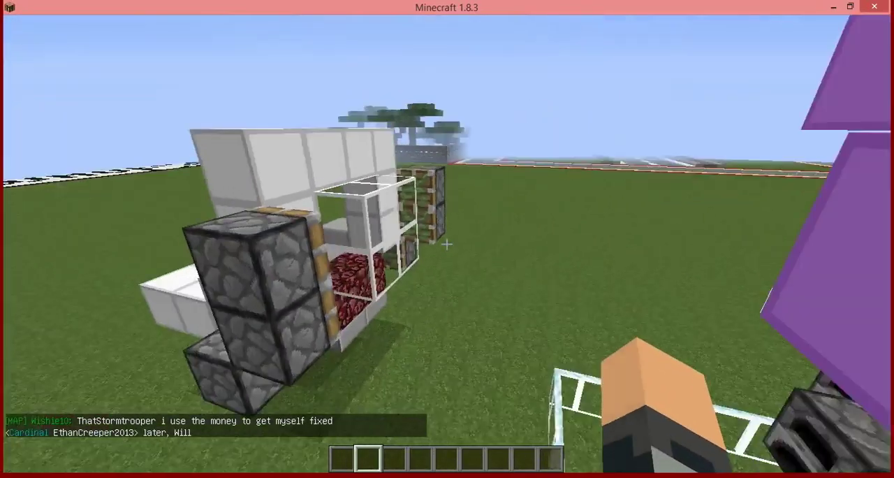
key("d")
key("shift")
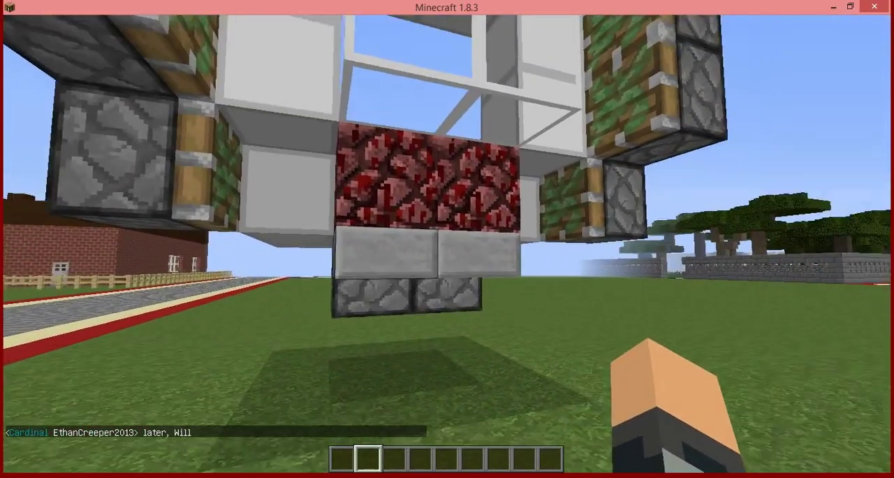
middle_click(447, 244)
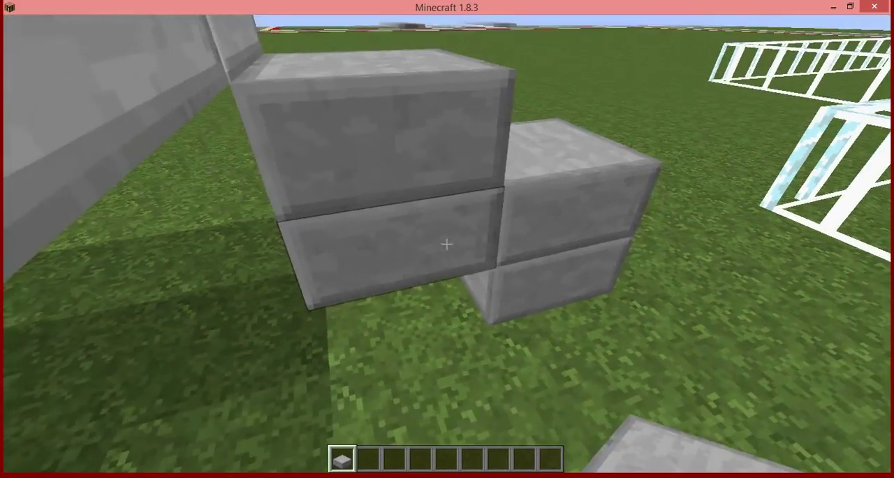
left_click(447, 243)
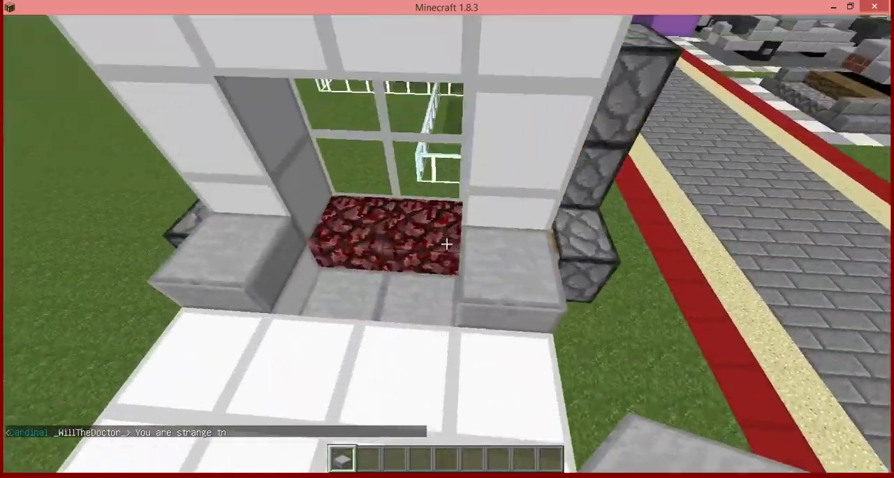
- Take a redstone torch from the Redstone tab and place torches under the stone block
key("e")
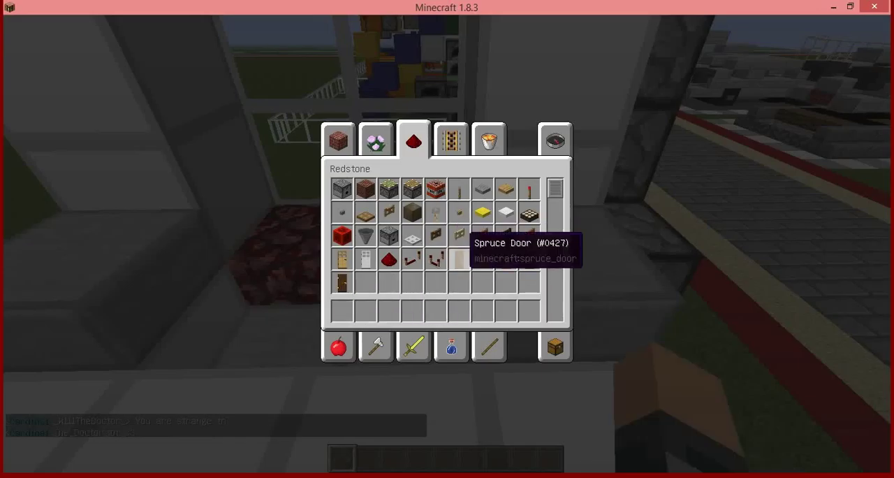
key("e")
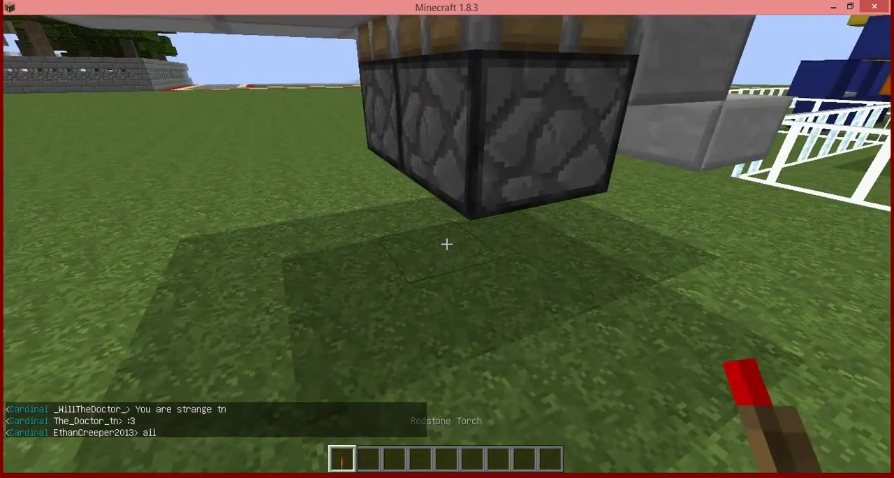
right_click(447, 243)
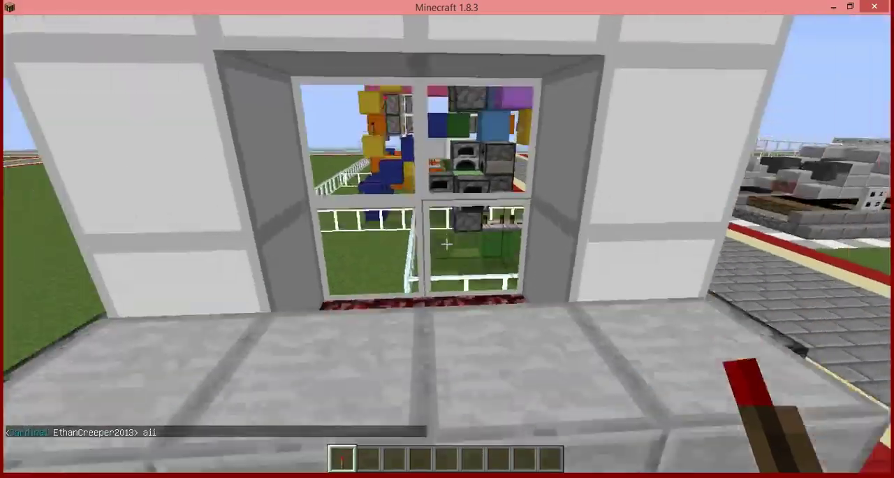
- Fly around the doorway build to inspect it from above and the sides, then browse redstone items
key("w")
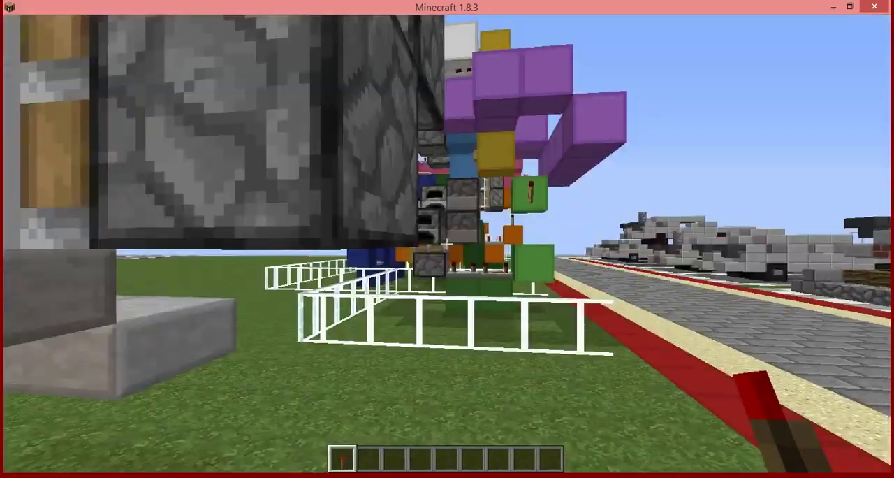
key("space")
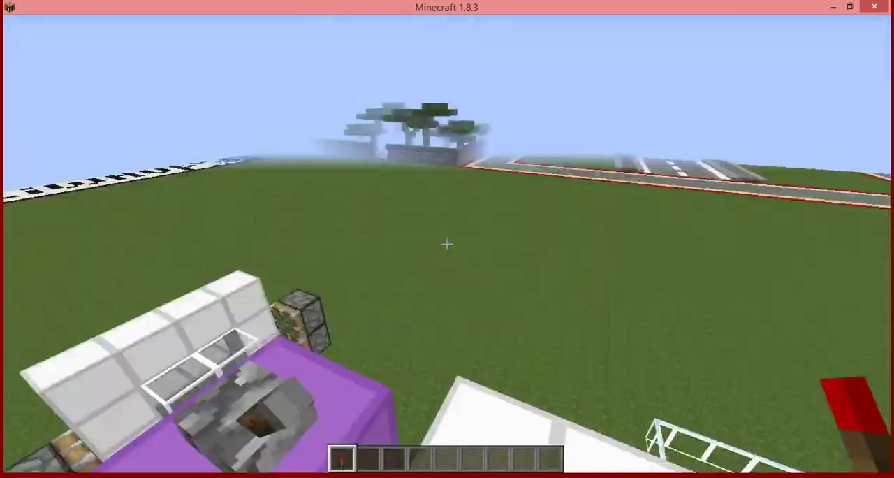
key("shift")
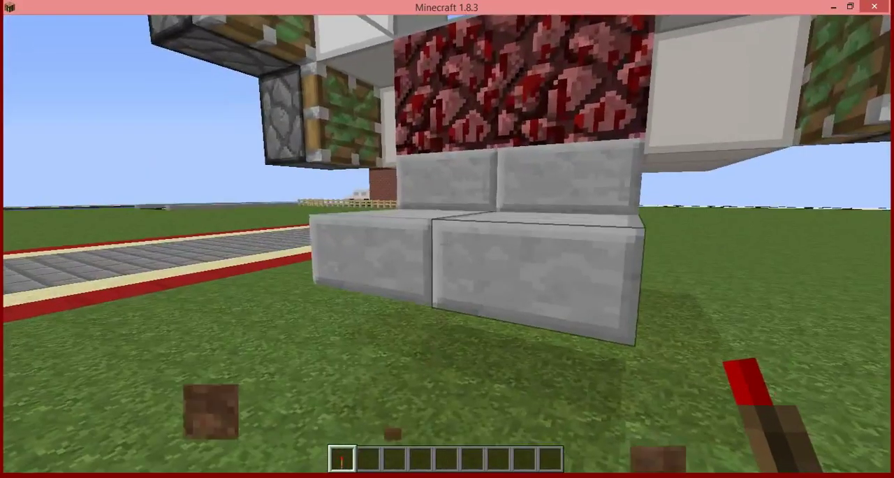
key("space")
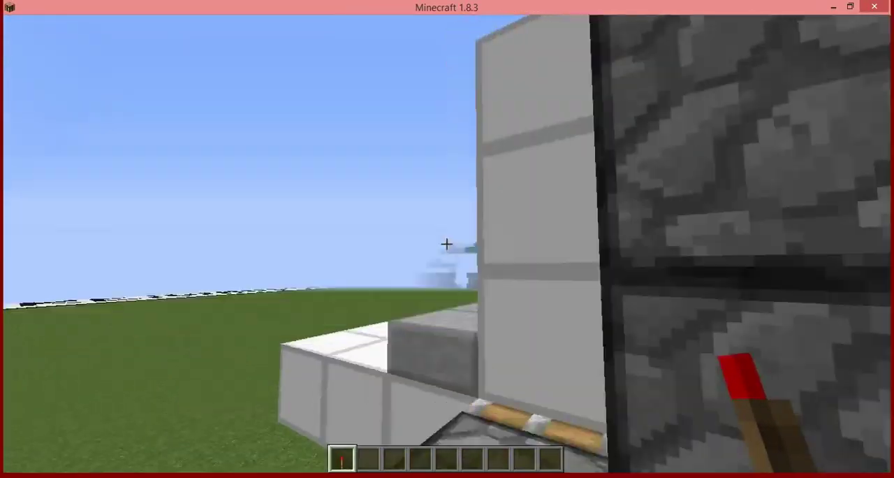
key("s")
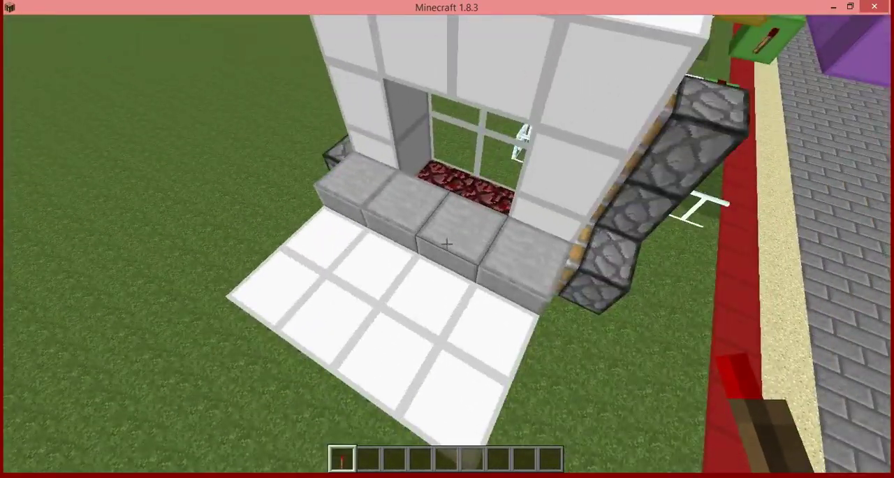
key("d")
key("s")
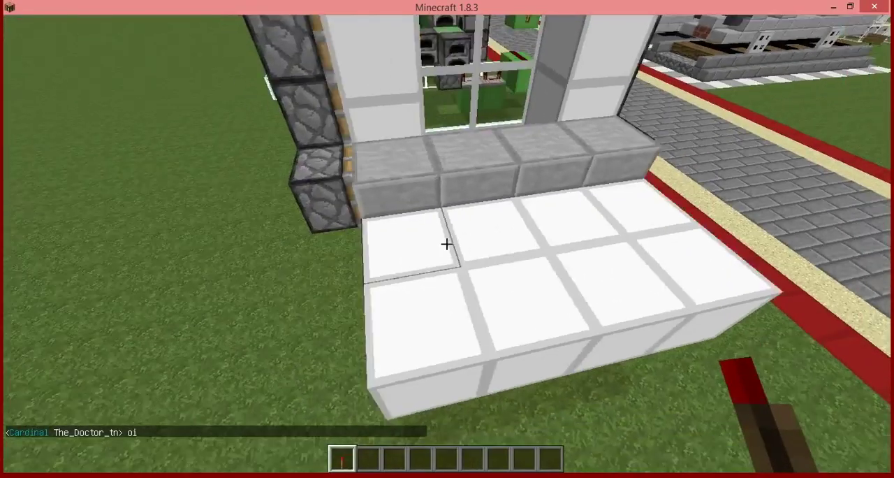
key("a")
key("a")
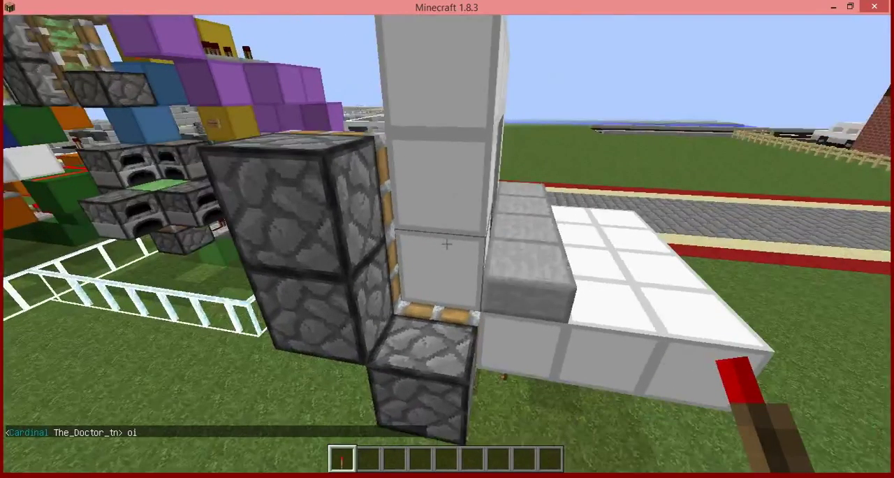
key("e")
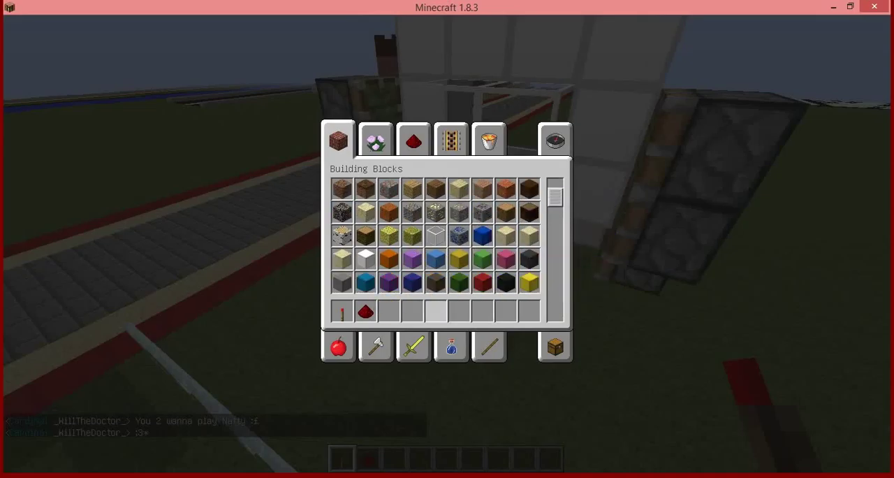
- Add blue wool to the hotbar from the creative inventory
key("e")
key("e")
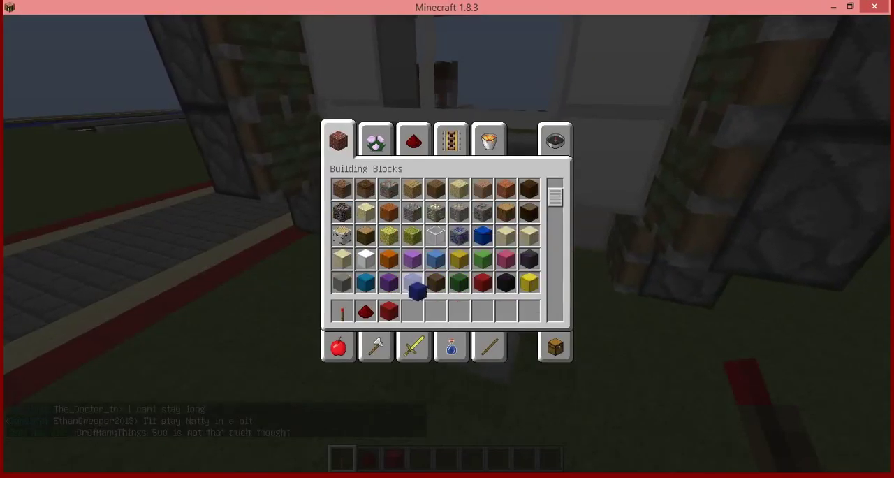
left_click(412, 312)
key("e")
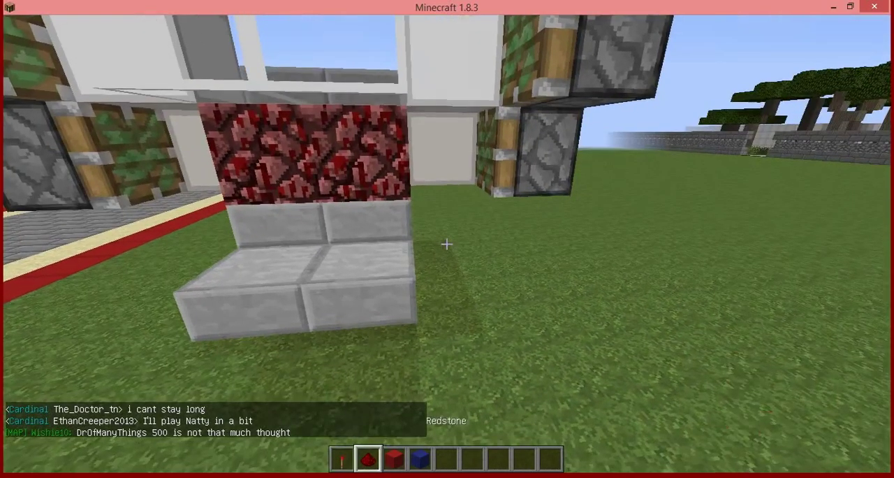
scroll(446, 244, "down", 1)
scroll(446, 244, "down", 1)
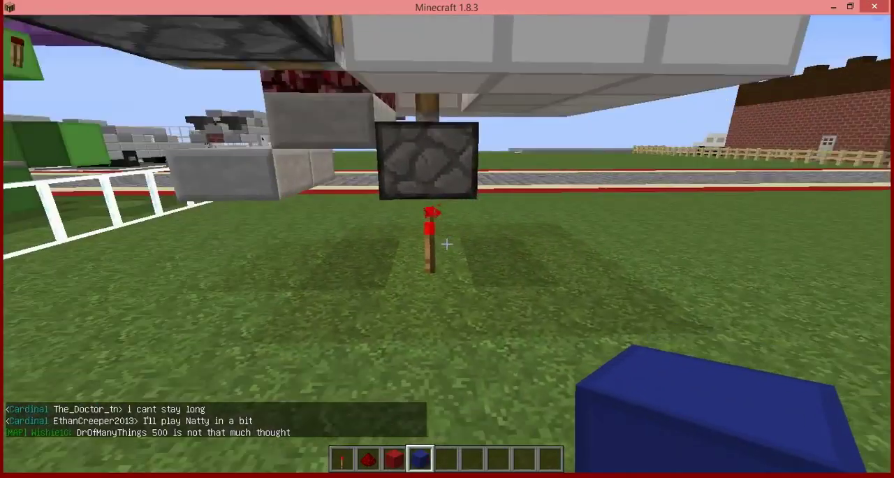
- Replace the redstone torch under the stone block with two blue wool blocks carrying torches
left_click(447, 244)
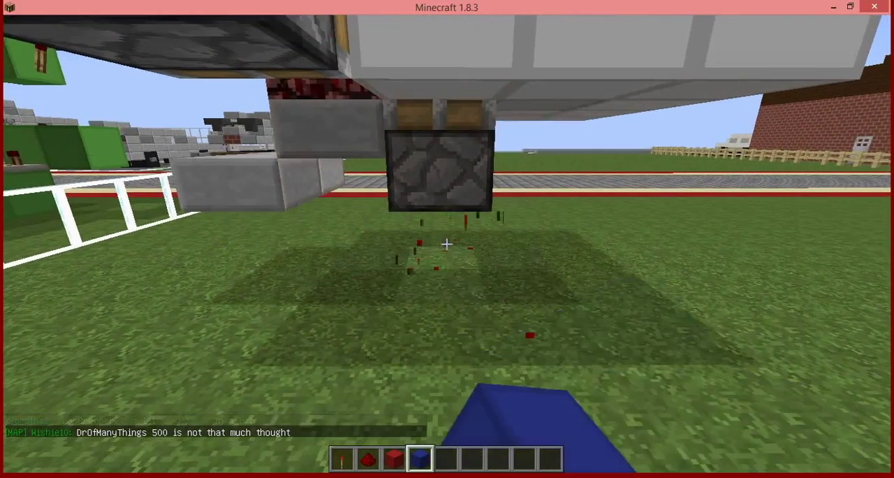
key("d")
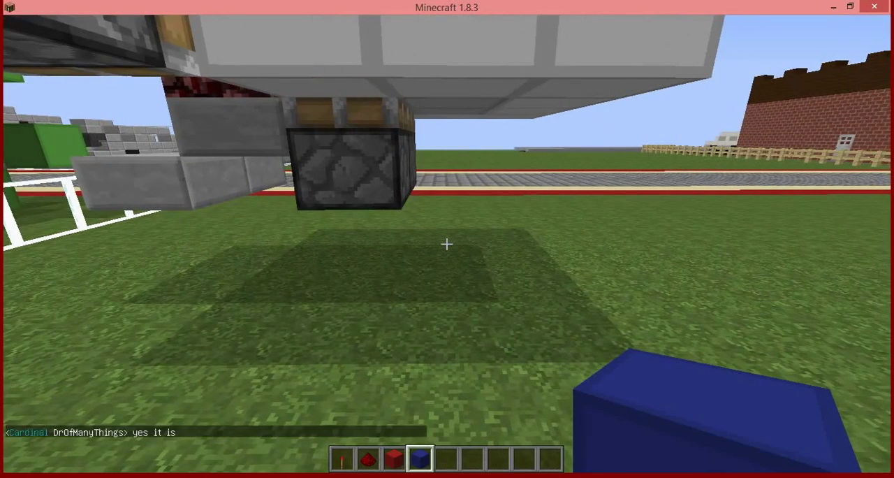
key("w")
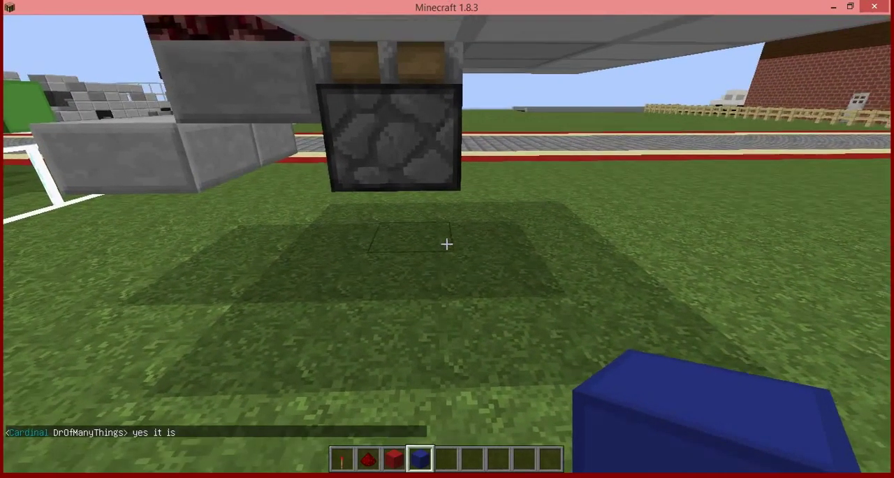
key("w")
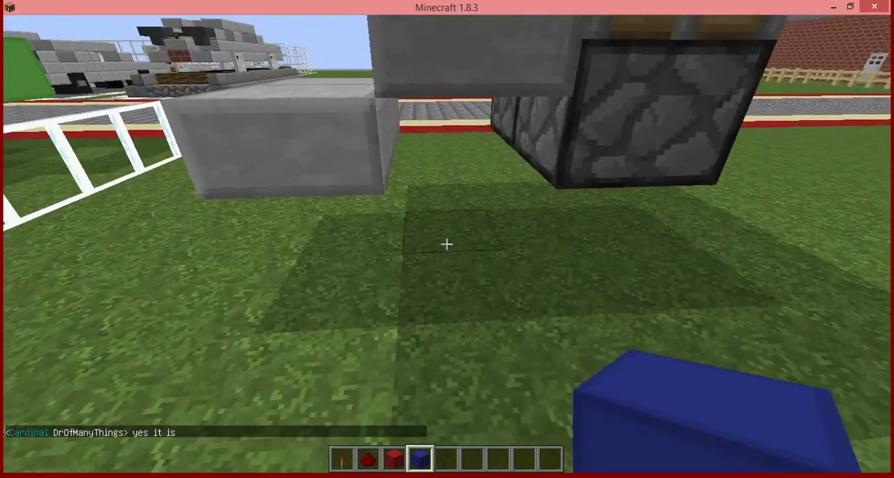
right_click(447, 243)
right_click(447, 244)
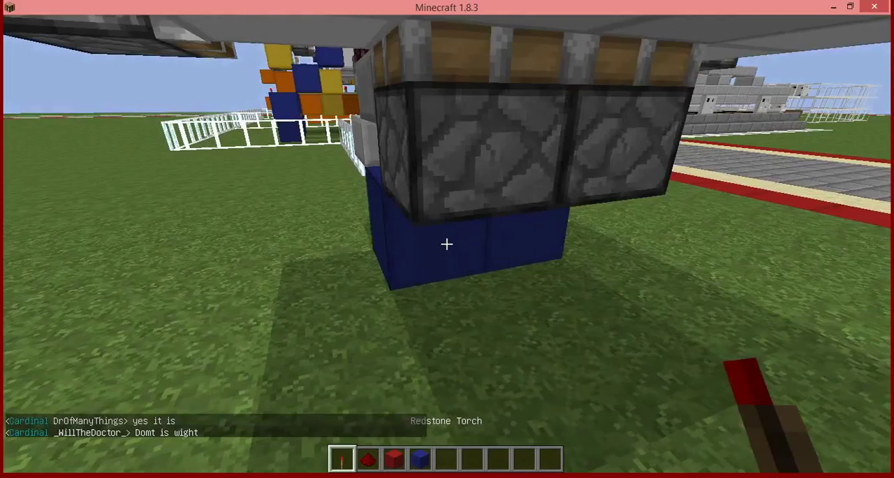
right_click(447, 244)
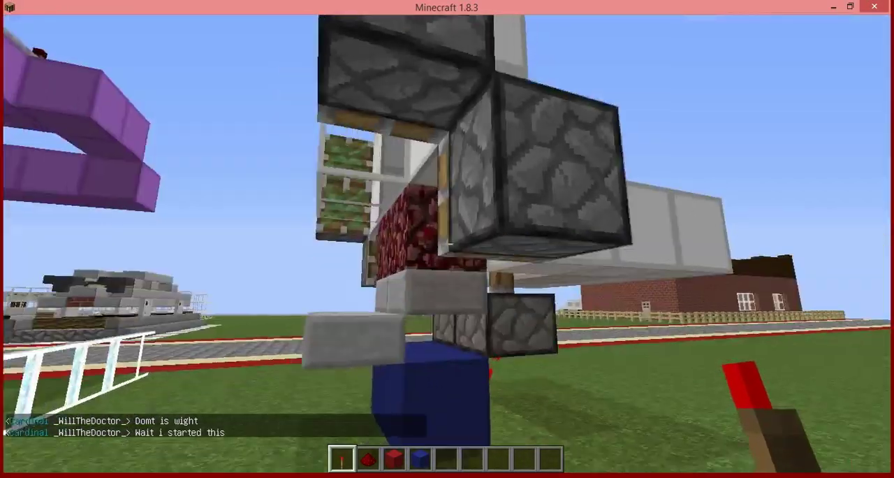
- Place a red wool block on the contraption's cobblestone face
key("4")
key("3")
key("1")
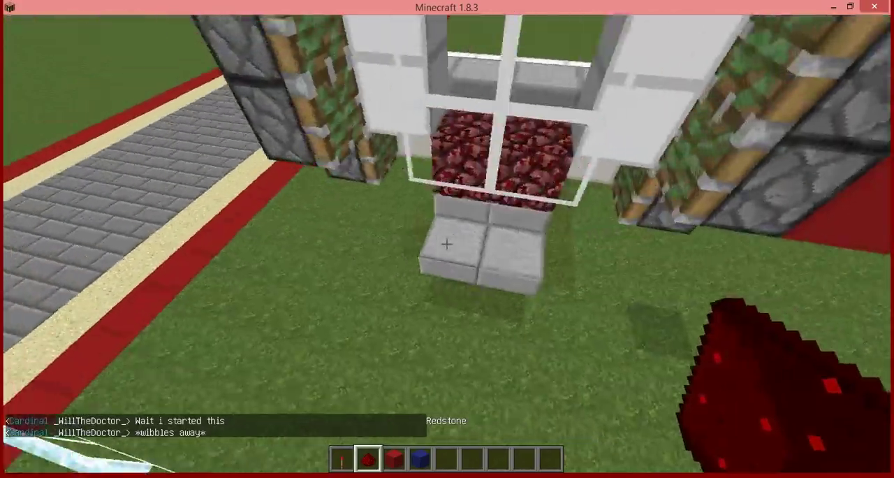
key("3")
key("s")
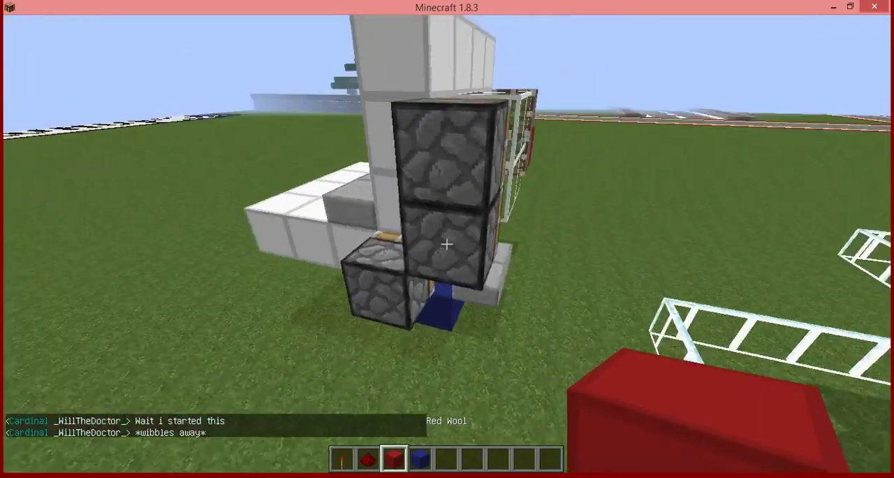
key("2")
key("a")
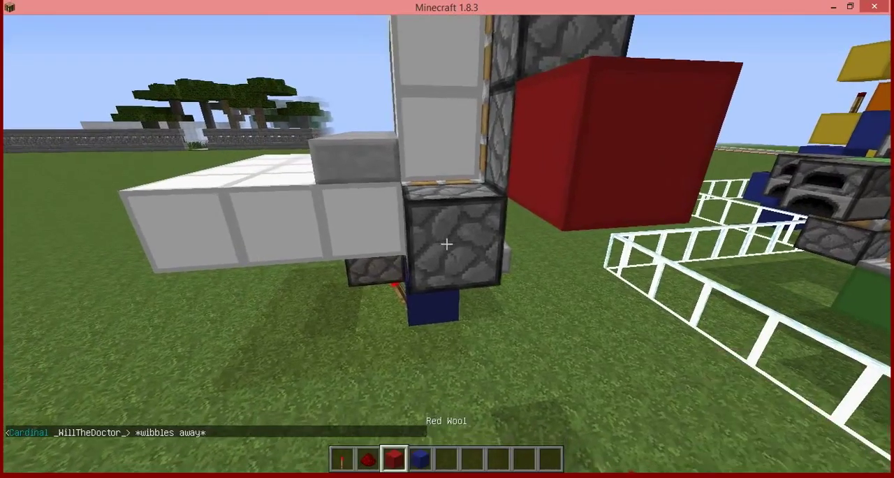
right_click(447, 243)
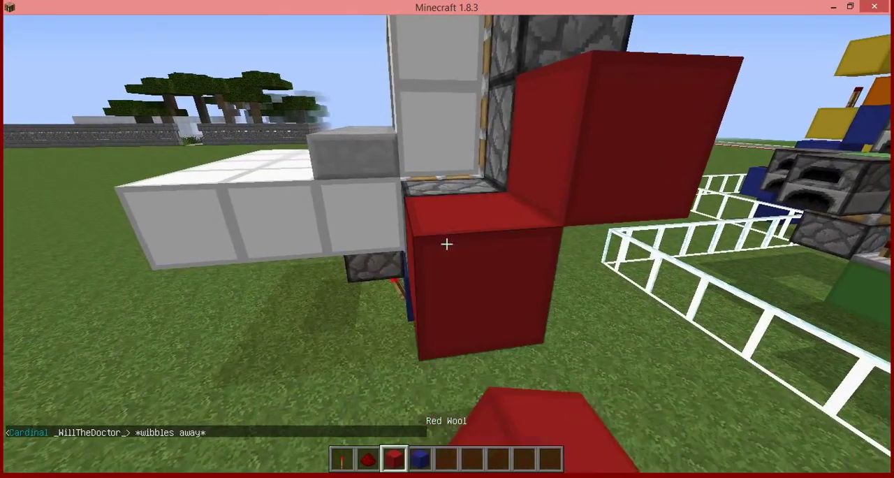
- Circle the contraption and add another red wool block to its side
key("d")
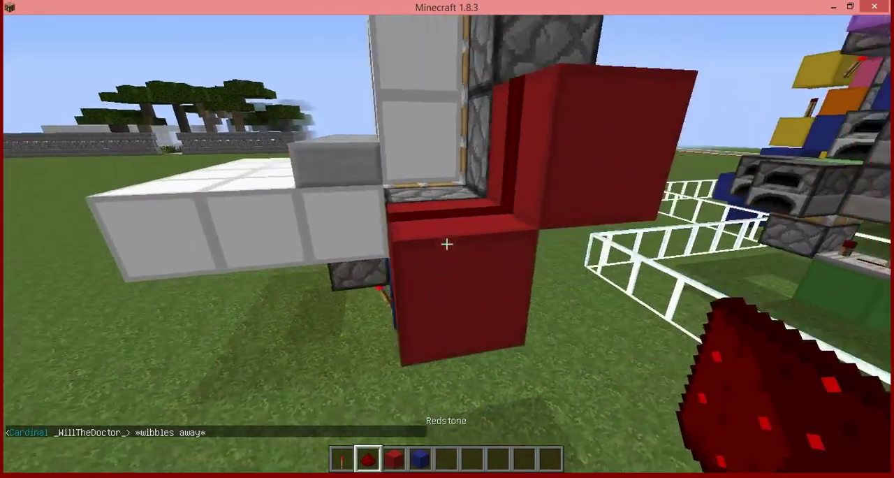
key("d")
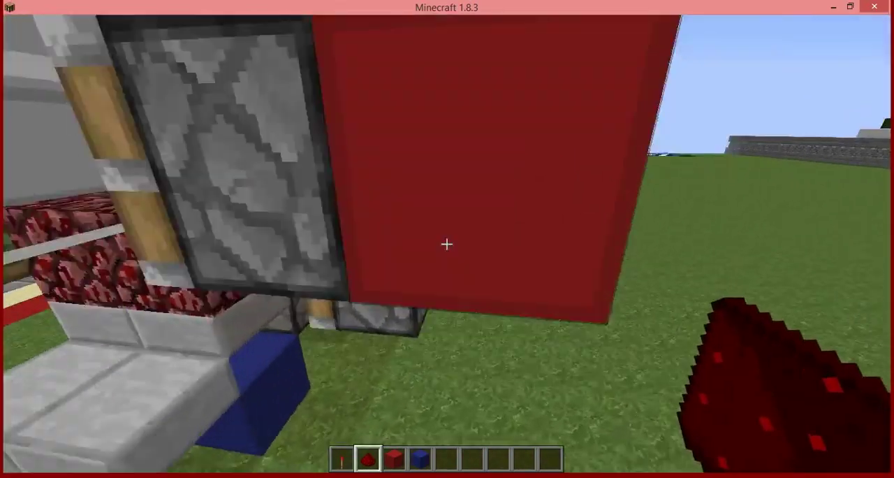
key("d")
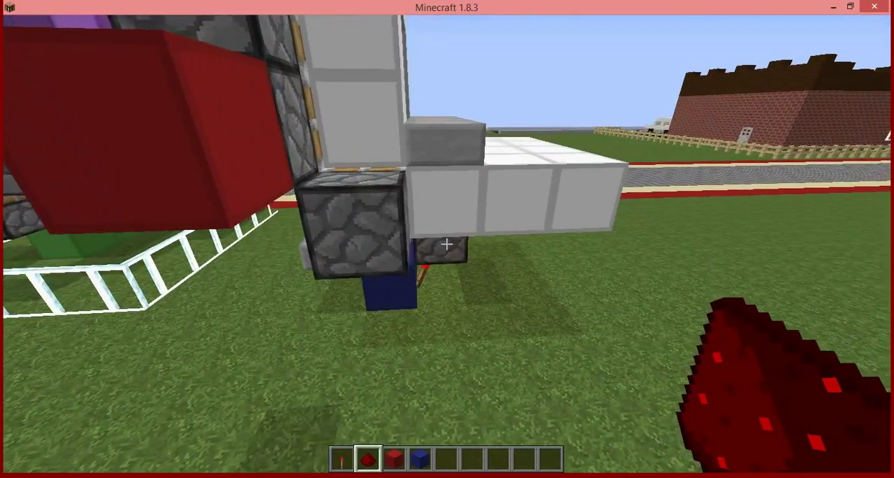
scroll(447, 244, "down", 1)
right_click(447, 244)
scroll(447, 243, "up", 1)
scroll(447, 244, "down", 1)
scroll(447, 244, "down", 1)
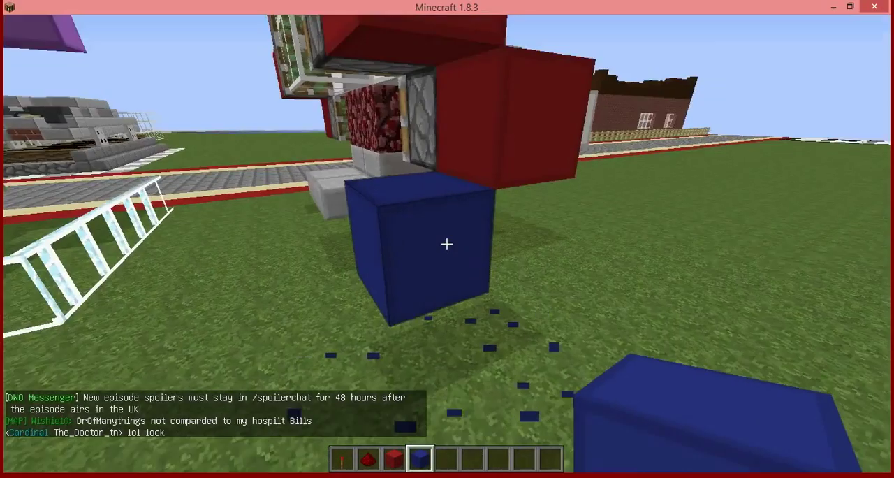
key("e")
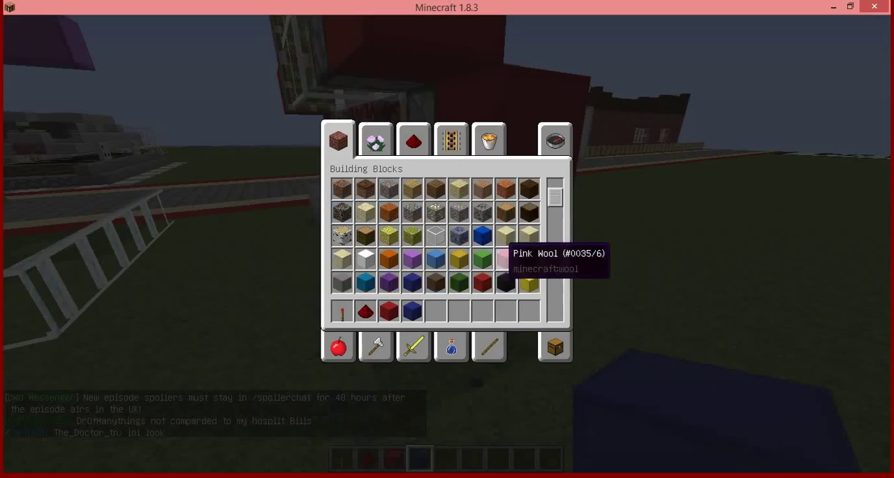
- Stack two light green wool blocks on the grass and top them with a redstone torch
key("e")
key("5")
right_click(447, 244)
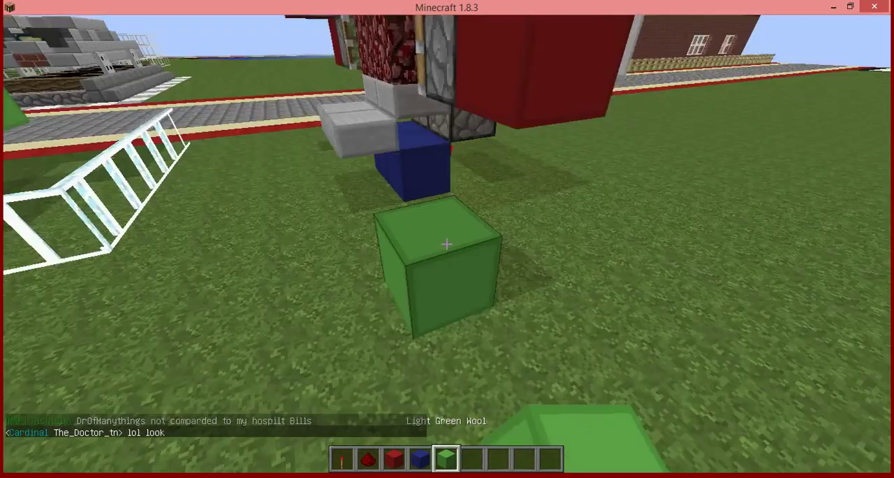
right_click(447, 244)
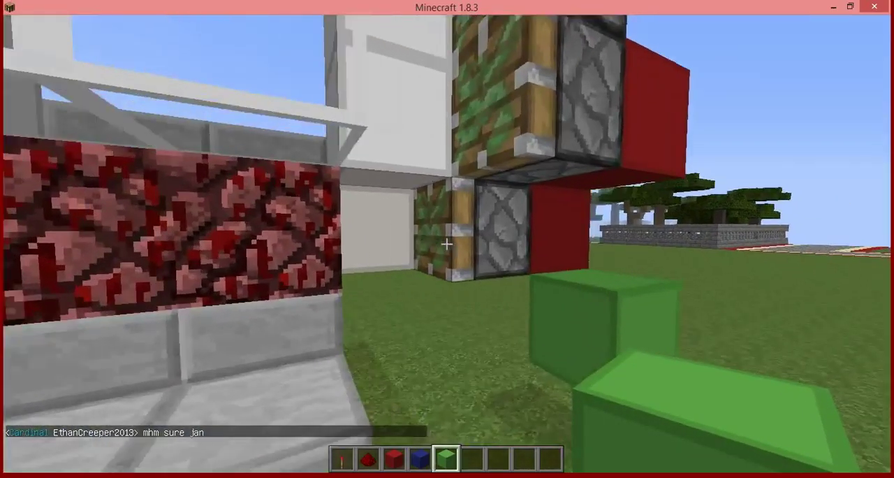
key("1")
right_click(447, 244)
- Walk around the build and place, then remove, a red wool block on the grey block
key("s")
key("a")
key("w")
key("d")
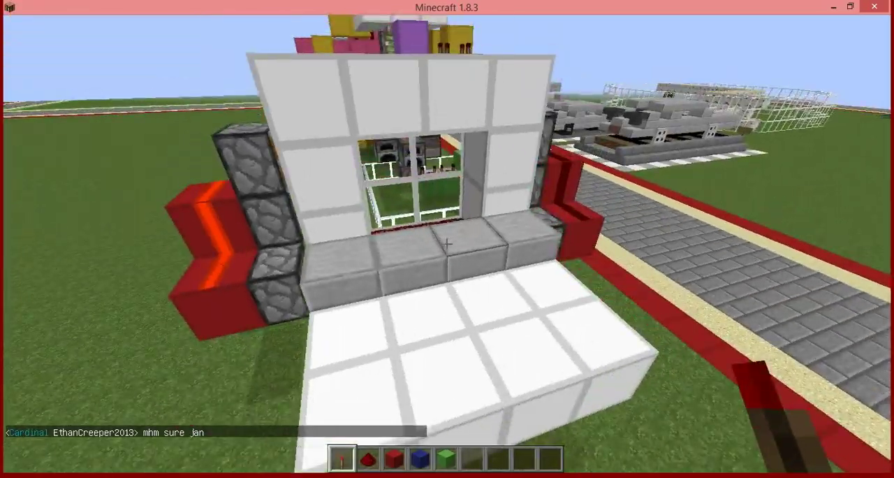
key("a")
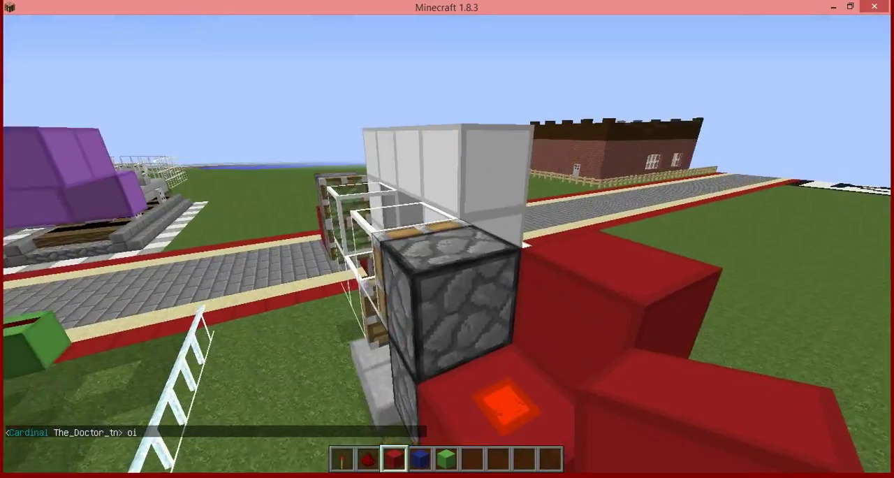
right_click(447, 244)
left_click(447, 244)
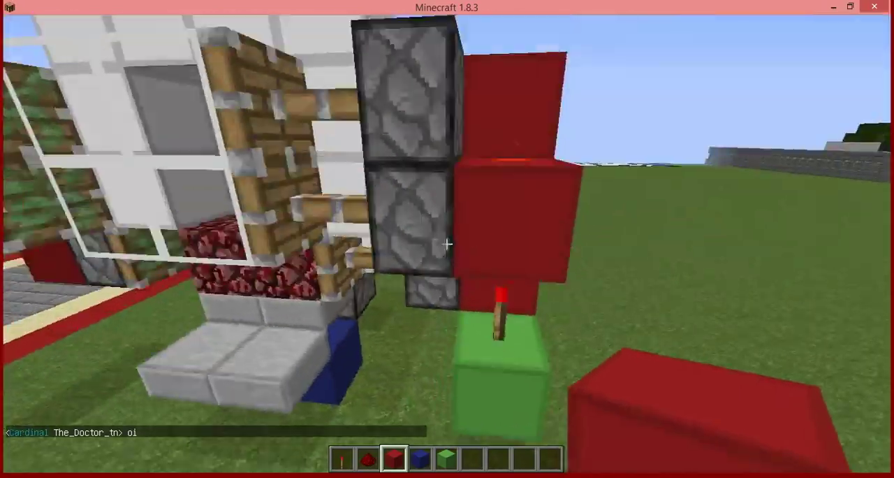
- Place a green wool block by the red wool blocks and add redstone beside it
key("d")
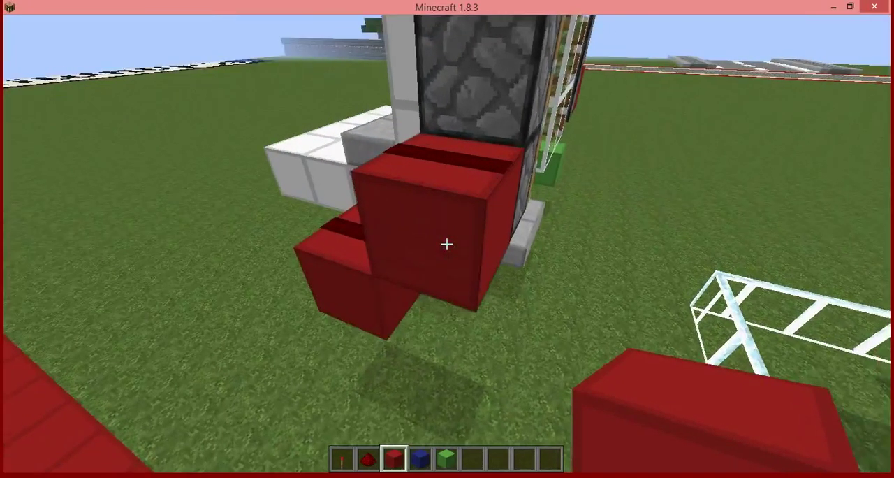
key("w")
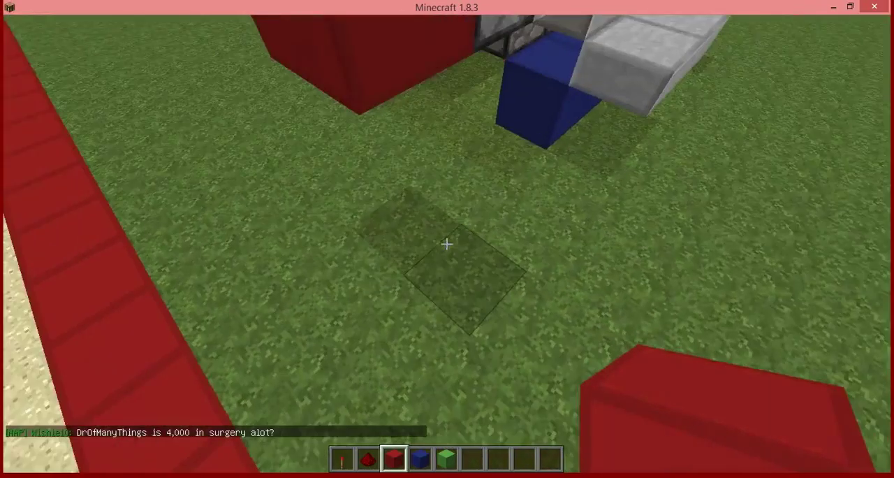
key("5")
right_click(447, 244)
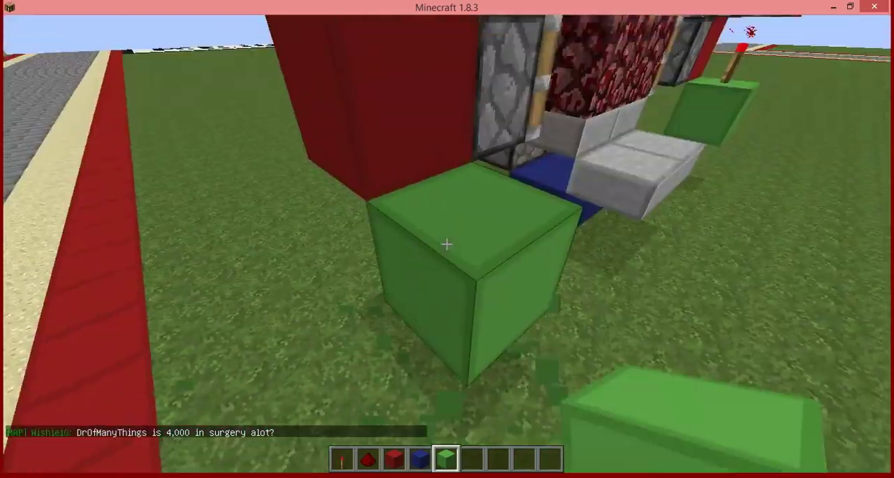
key("2")
right_click(447, 244)
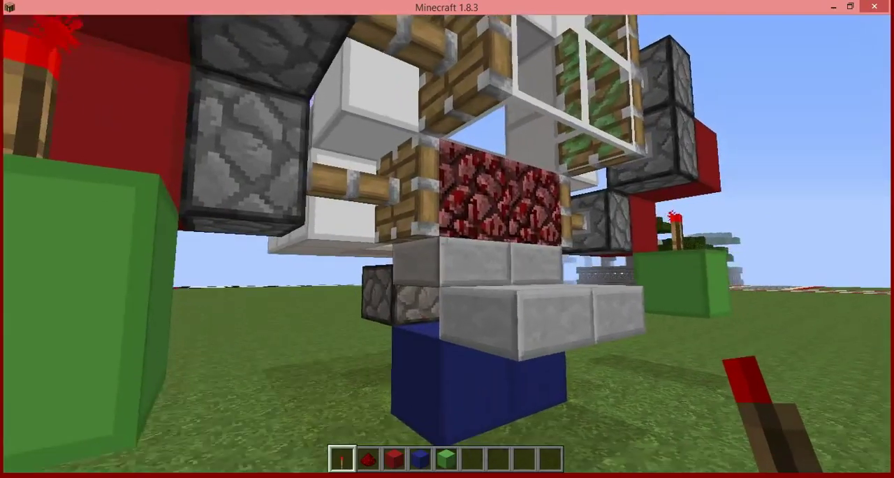
- Fill the dirt gap with light green wool and lay redstone dust along the green row
key("e")
key("e")
key("e")
key("e")
key("5")
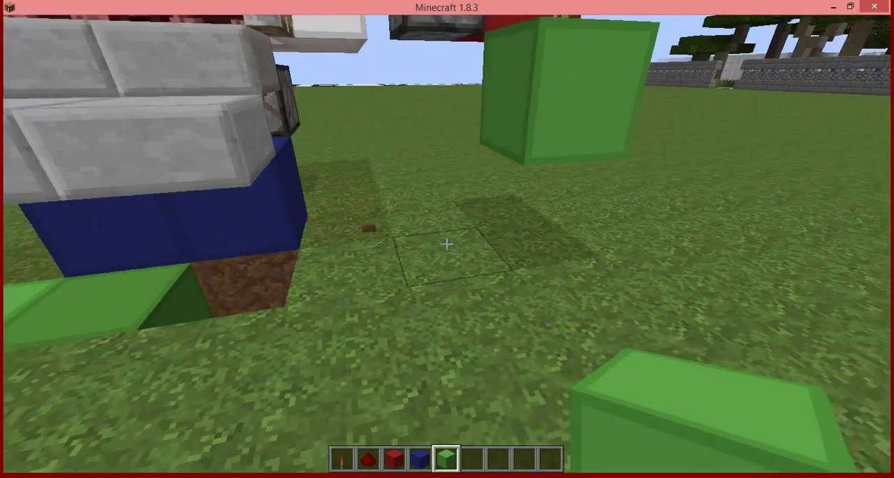
right_click(448, 243)
right_click(447, 244)
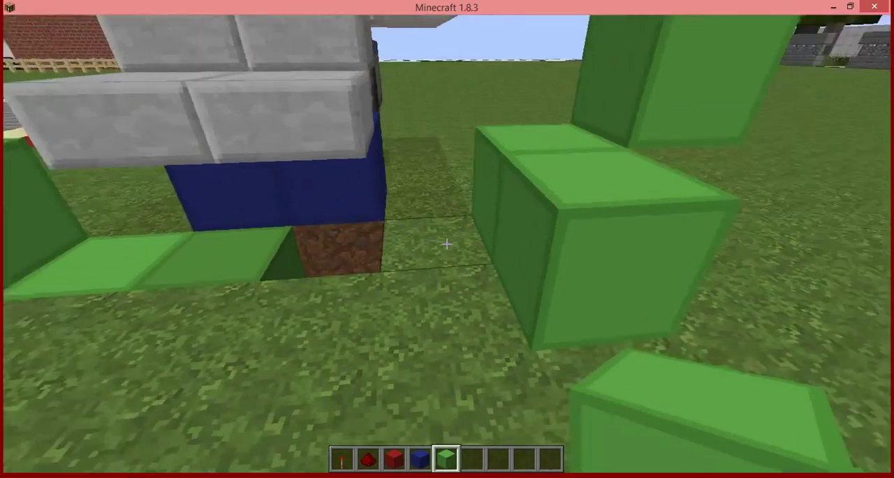
left_click(447, 244)
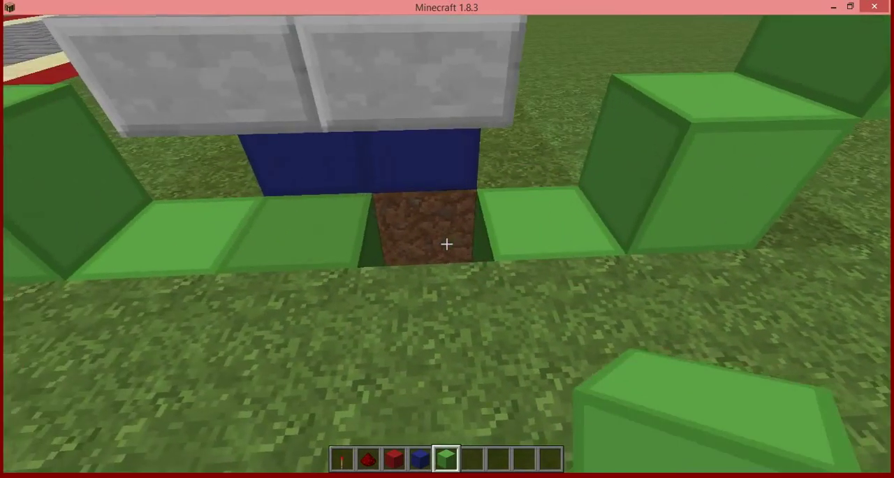
right_click(447, 244)
key("e")
key("e")
key("2")
right_click(447, 244)
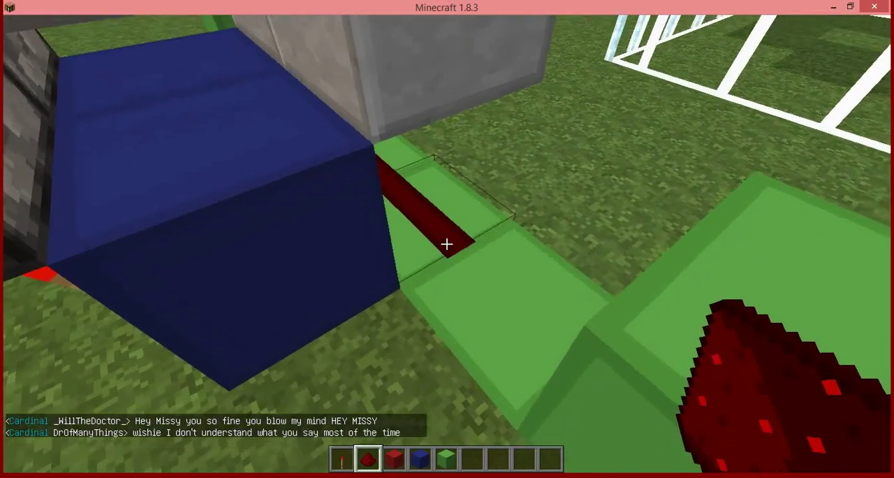
- Check the chat history twice, then fly down below the white-block structure
key("t")
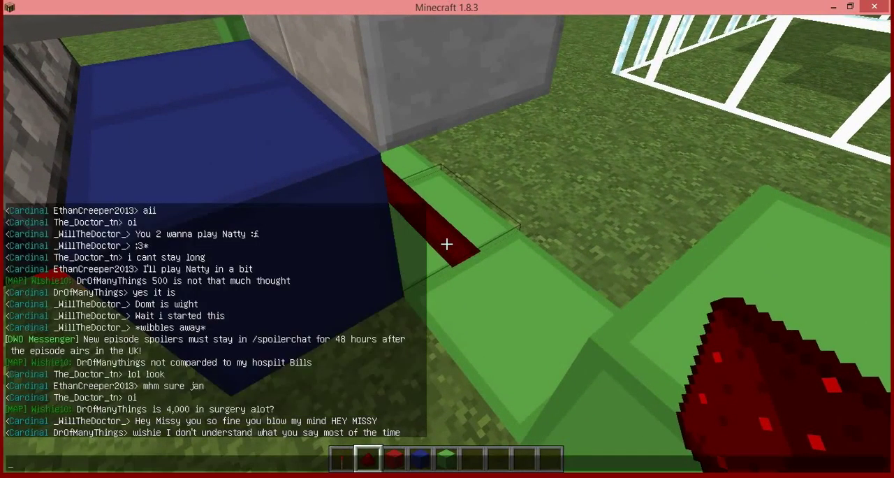
key("Escape")
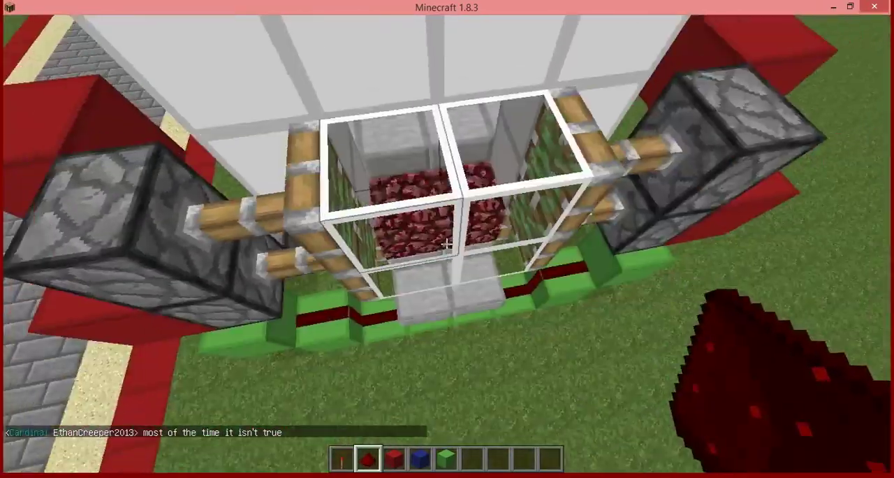
key("t")
key("Escape")
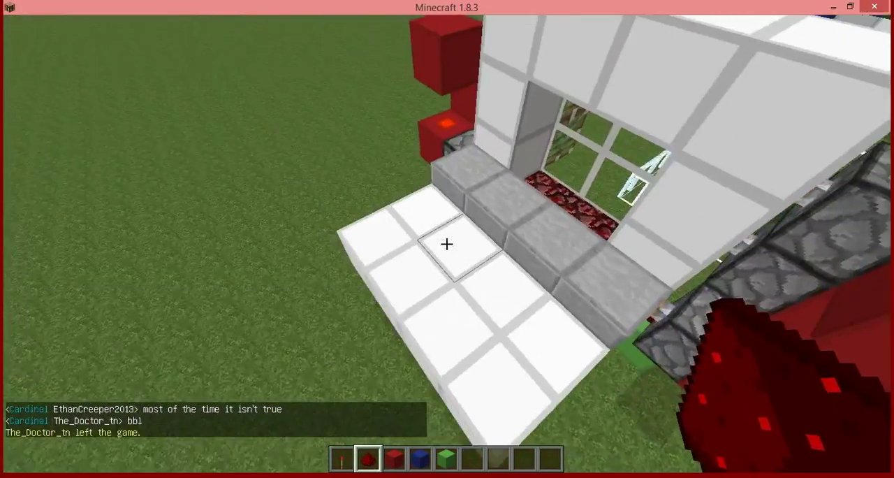
key("w")
key("shift")
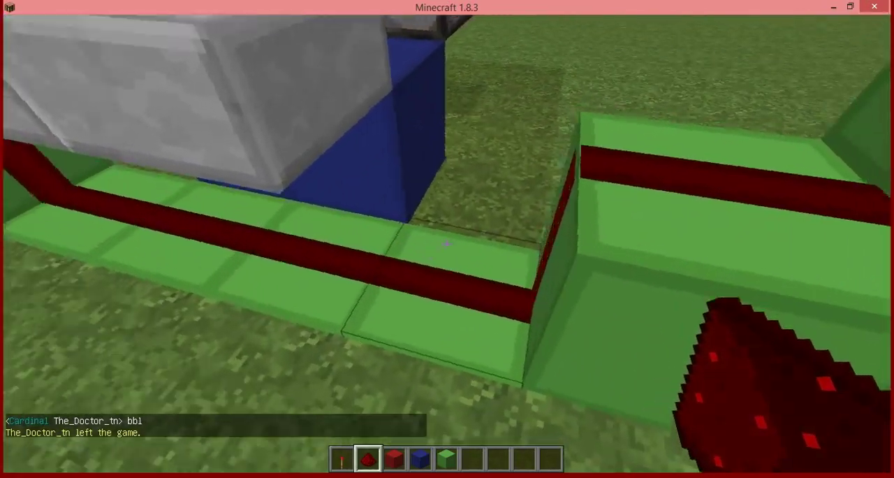
scroll(447, 243, "down", 3)
scroll(447, 243, "up", 1)
- Break two grass blocks, dust the blue wool and place a redstone repeater on it
left_click(448, 243)
left_click(448, 243)
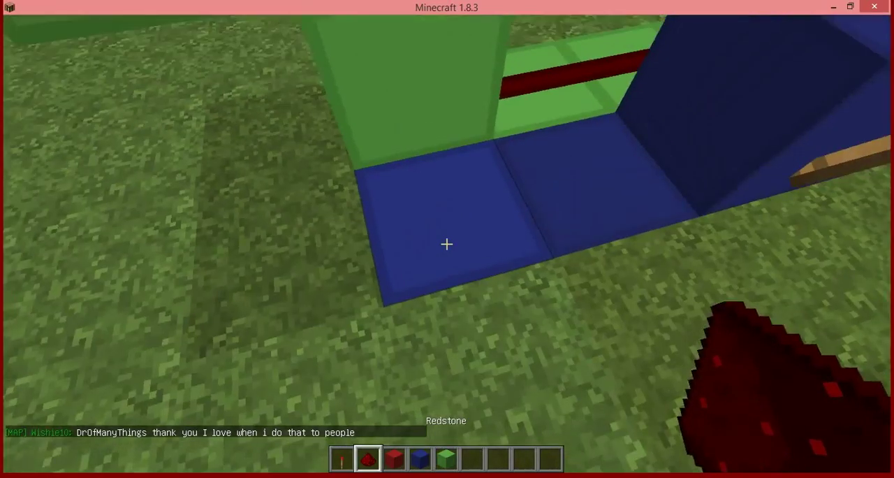
right_click(447, 243)
key("e")
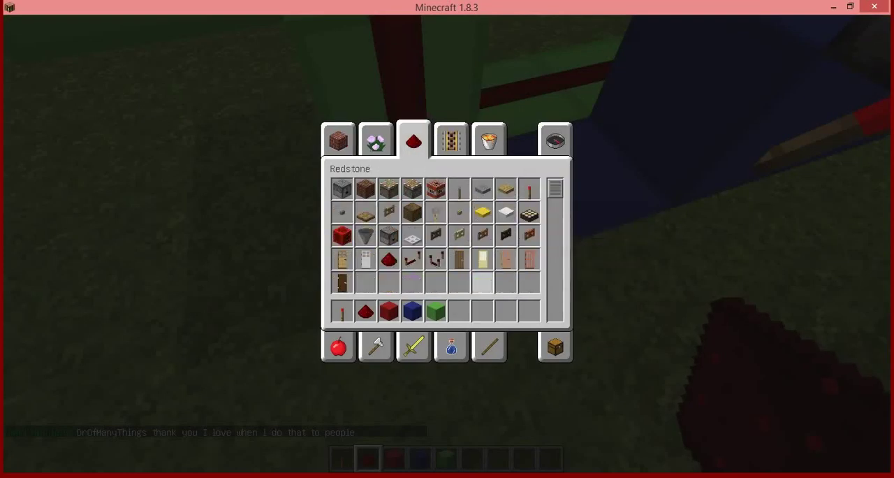
key("e")
scroll(447, 244, "down", 3)
right_click(447, 243)
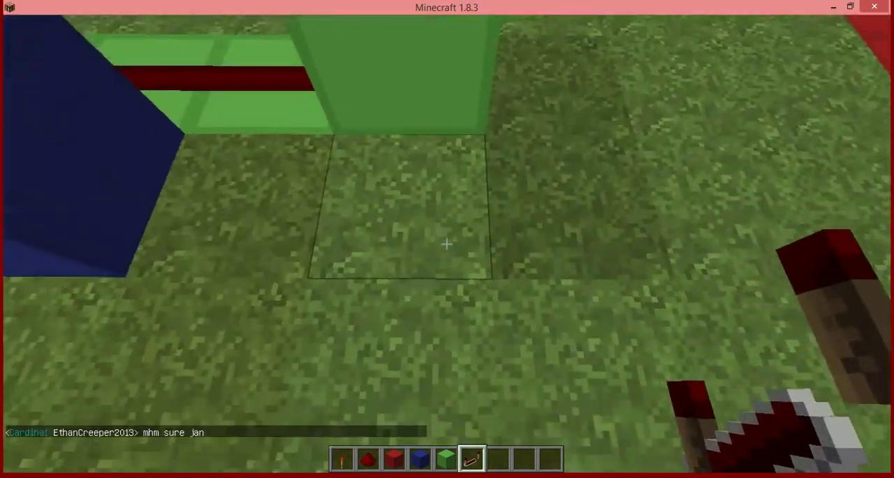
scroll(448, 243, "up", 1)
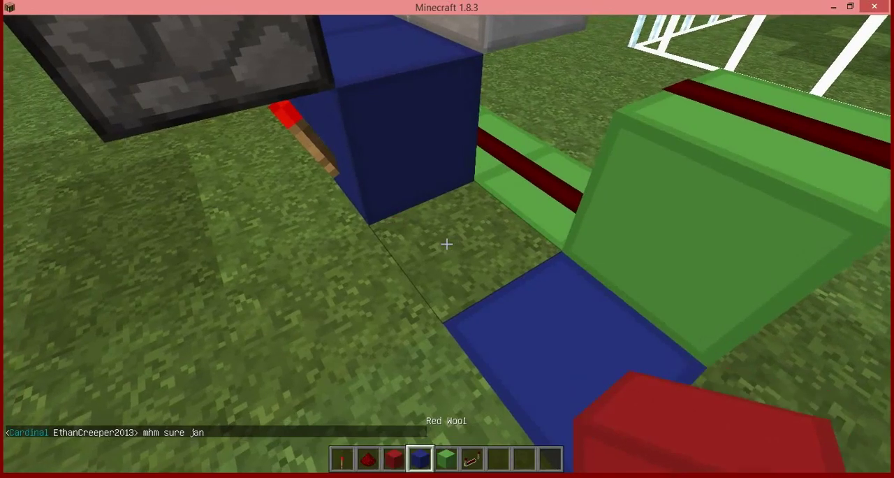
- Lay more redstone dust and a second repeater, and attach a lever to the front green block
key("2")
right_click(448, 243)
key("6")
right_click(448, 243)
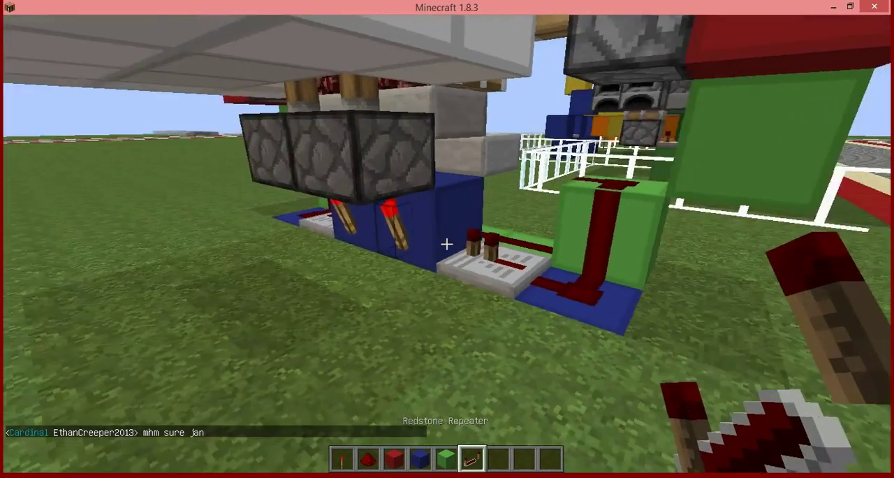
key("e")
key("e")
key("e")
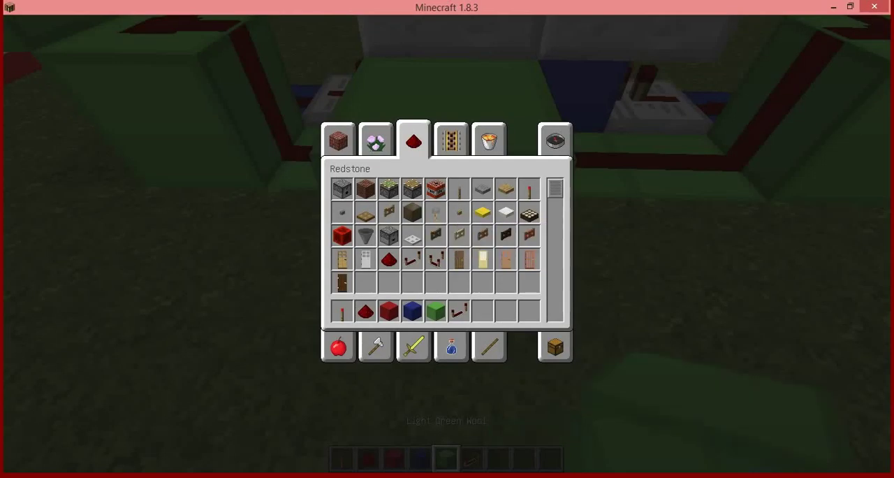
key("e")
right_click(447, 244)
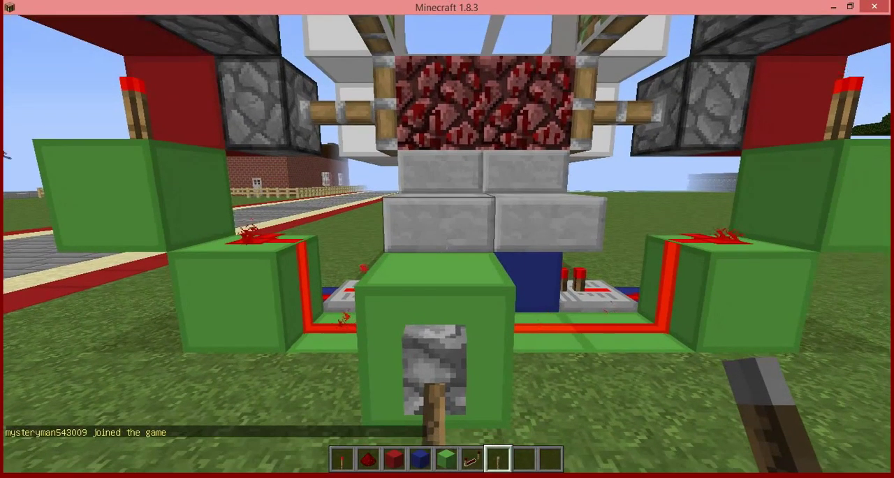
- Circle the door structure to inspect the repeaters and redstone line
key("a")
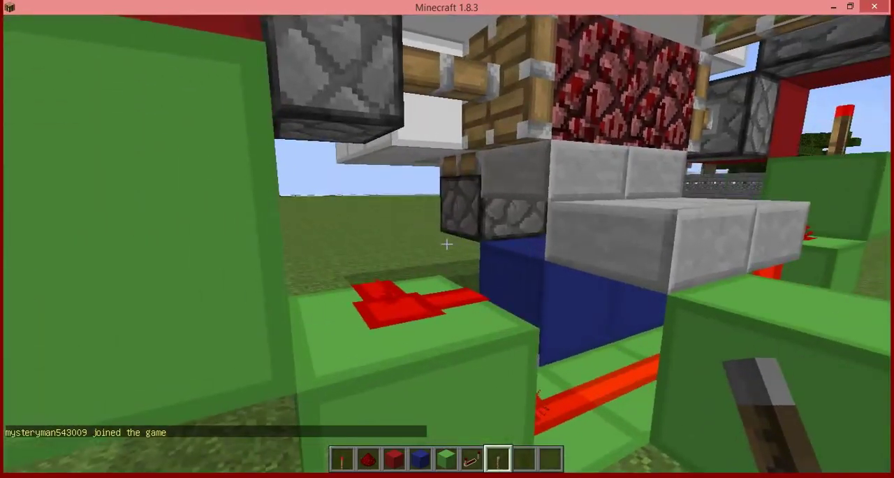
key("s")
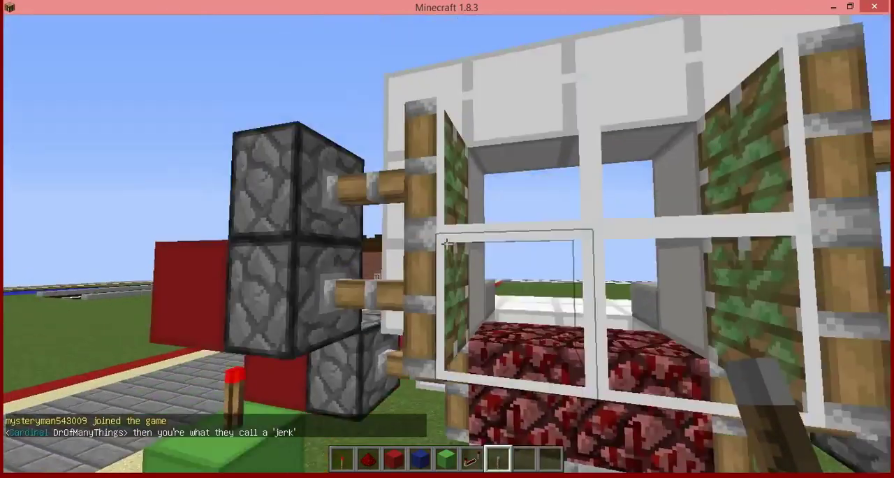
key("a")
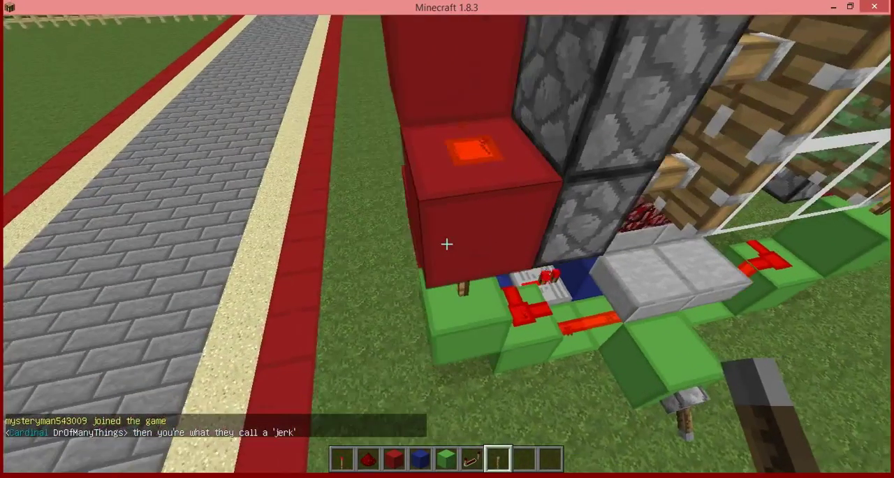
key("d")
key("w")
key("w")
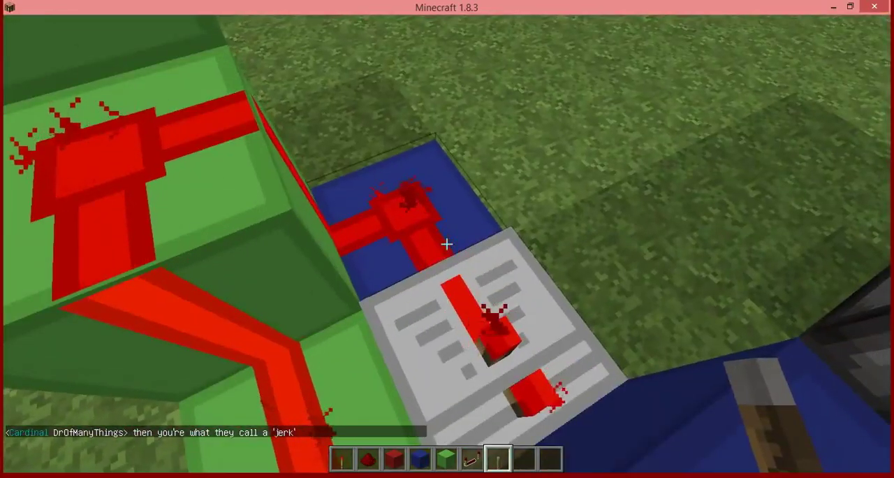
key("s")
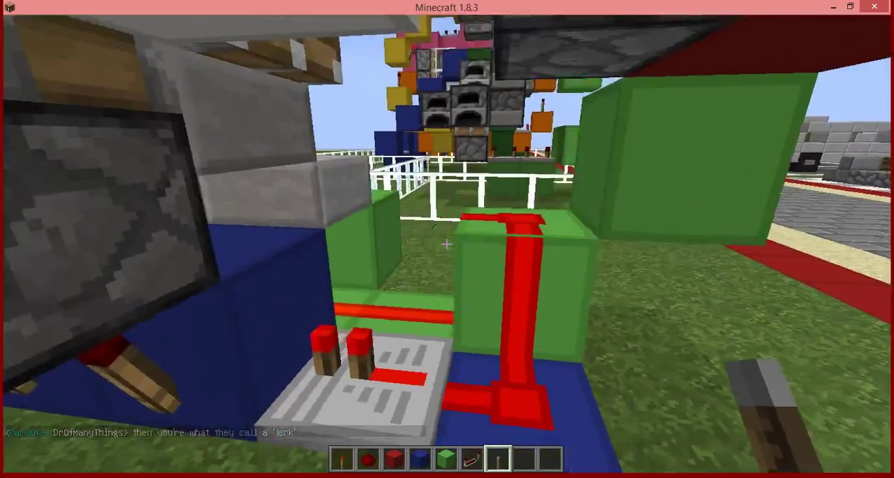
key("a")
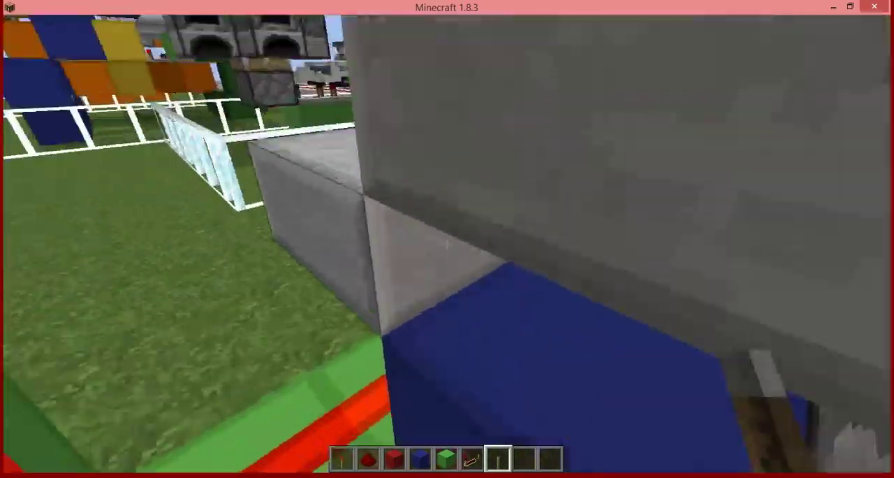
key("space")
key("s")
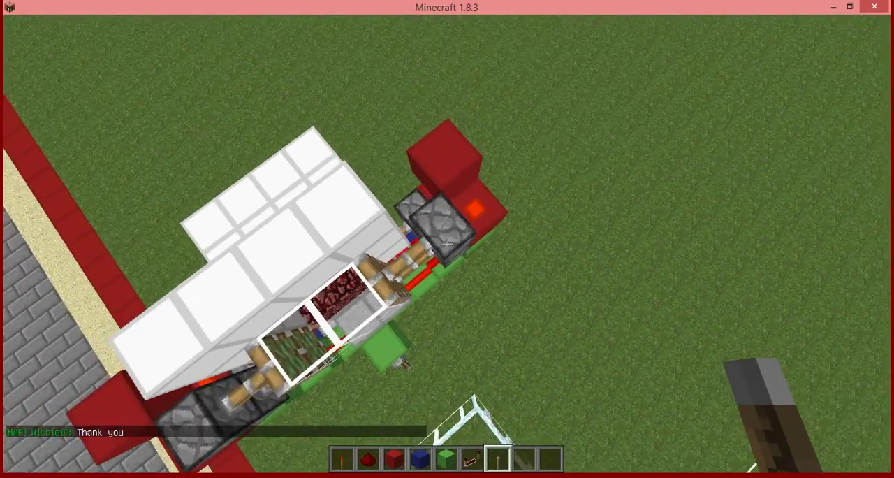
key("shift")
scroll(447, 244, "up", 1)
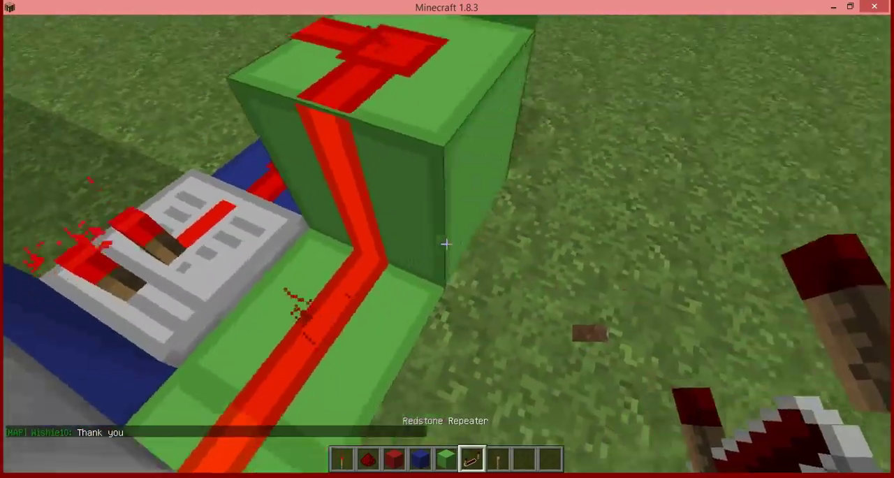
- Place repeaters in the circuit gap and on the stone row, removing a misplaced piece
key("w")
right_click(447, 243)
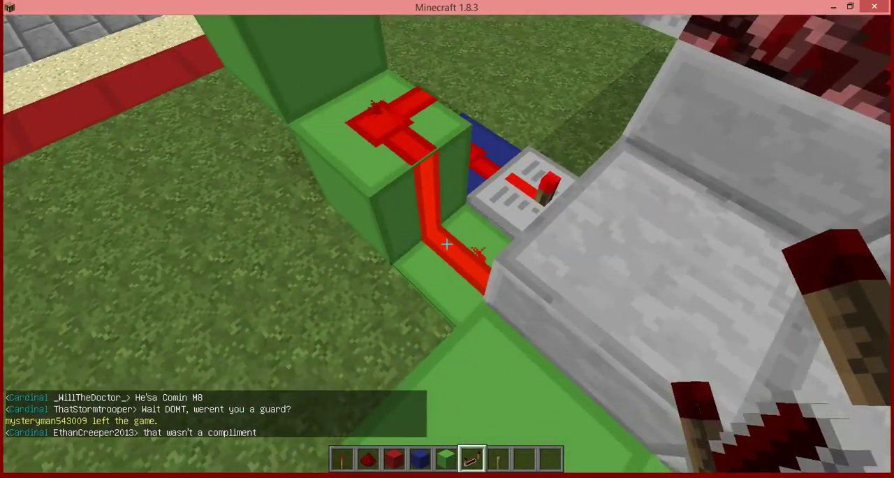
left_click(447, 244)
right_click(446, 244)
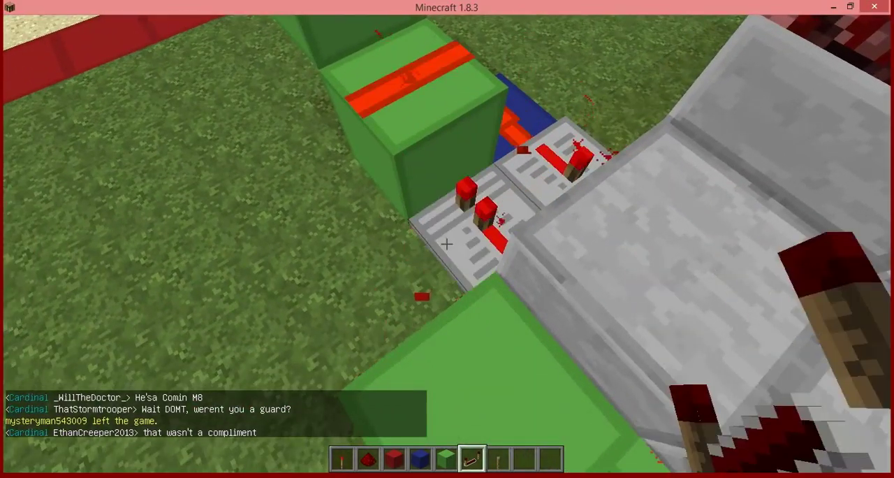
key("4")
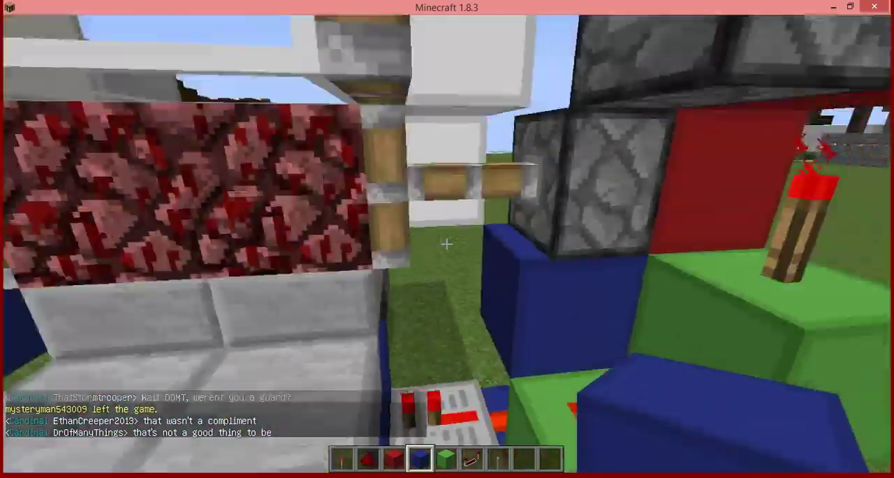
key("s")
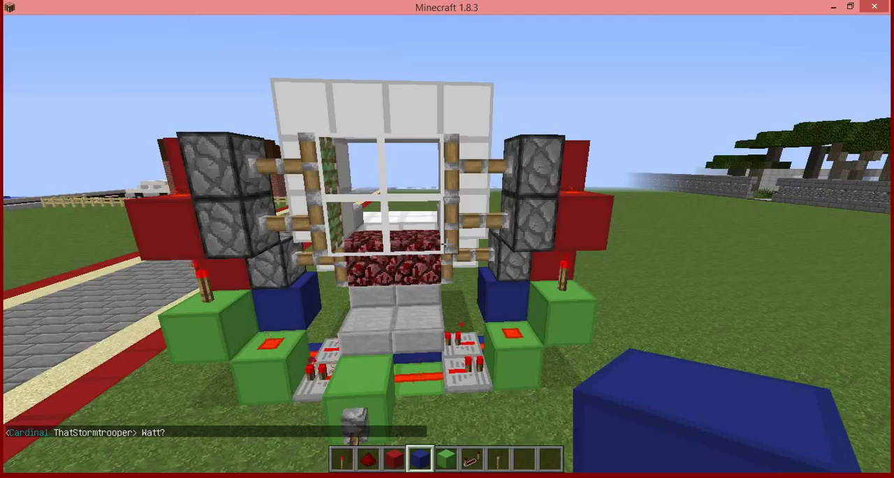
- Inspect the repeaters up close and break the green block holding the front lever
key("w")
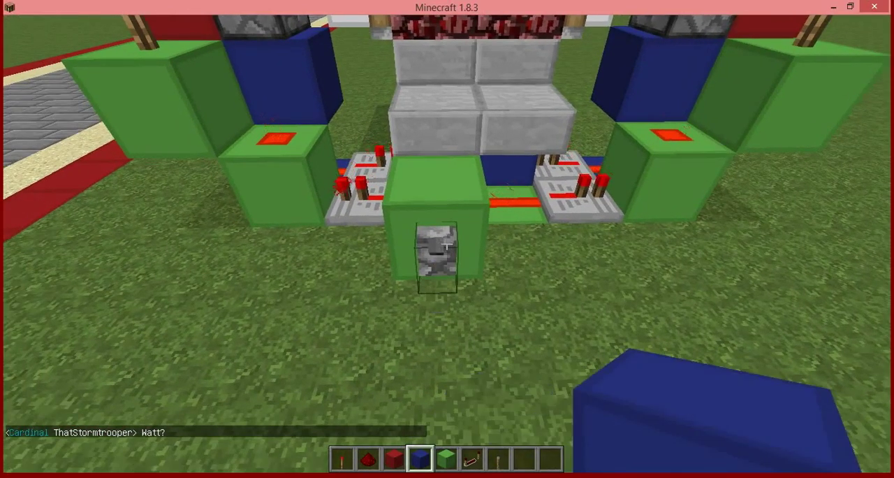
key("w")
key("s")
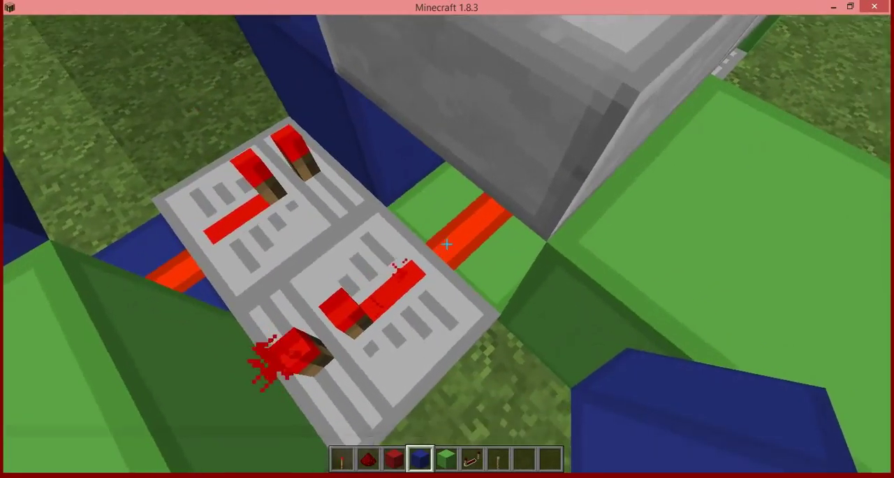
key("w")
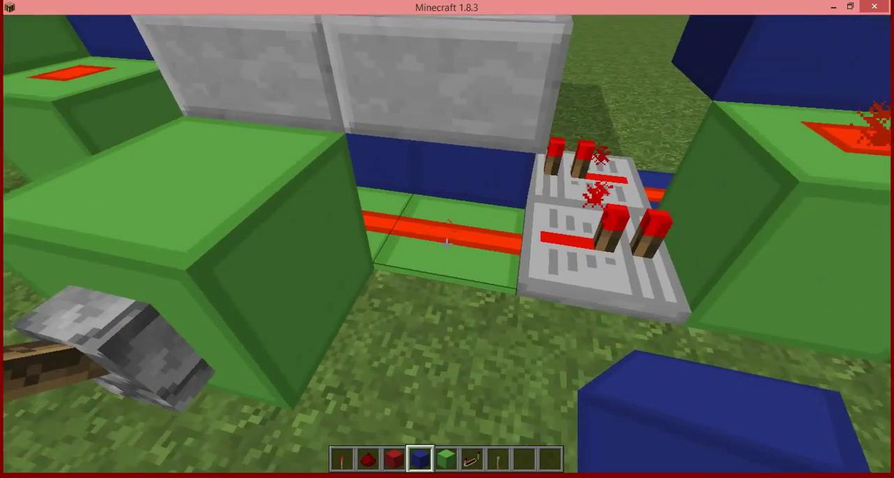
key("s")
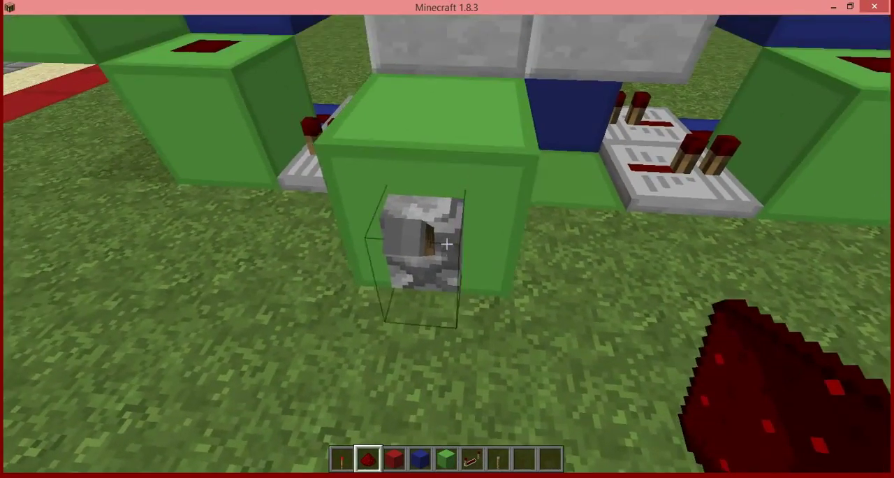
left_click(447, 244)
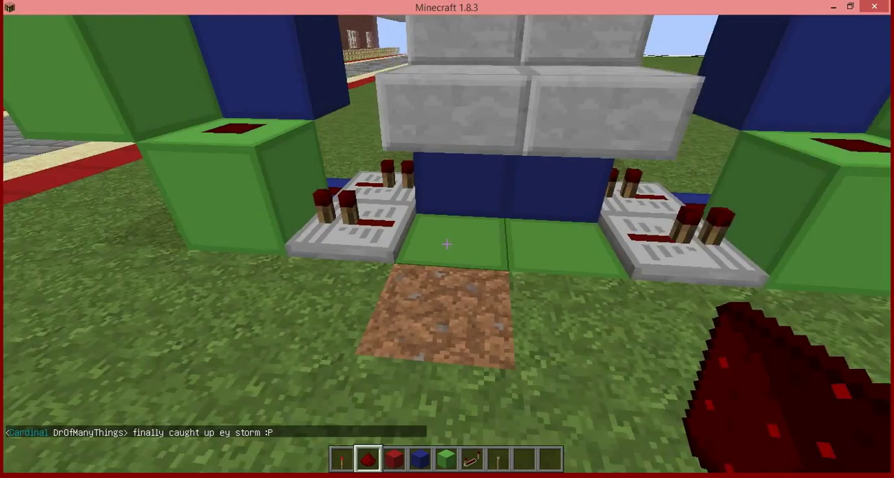
- Break the left repeaters and the green blocks beneath them, then switch the side lever on
key("a")
left_click(448, 244)
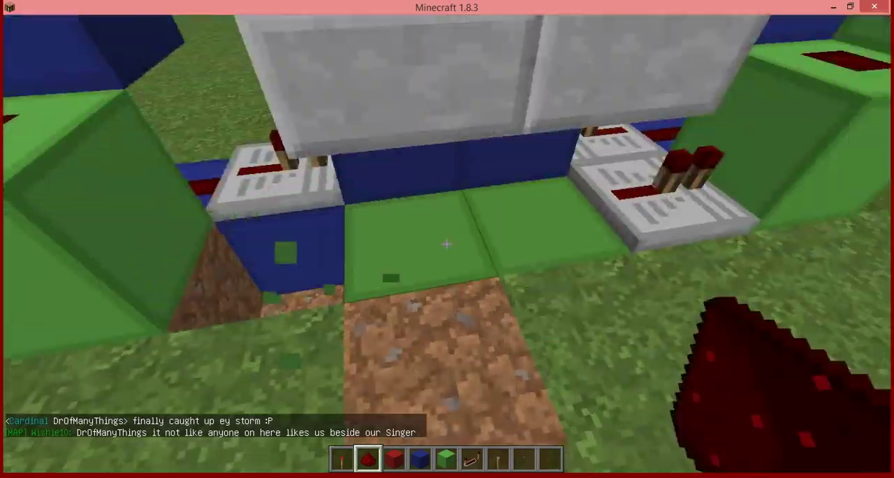
left_click(448, 244)
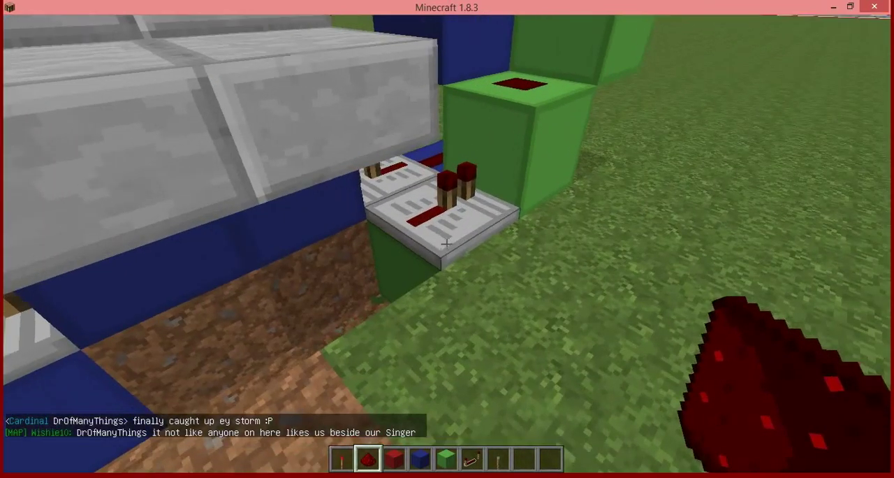
left_click(447, 244)
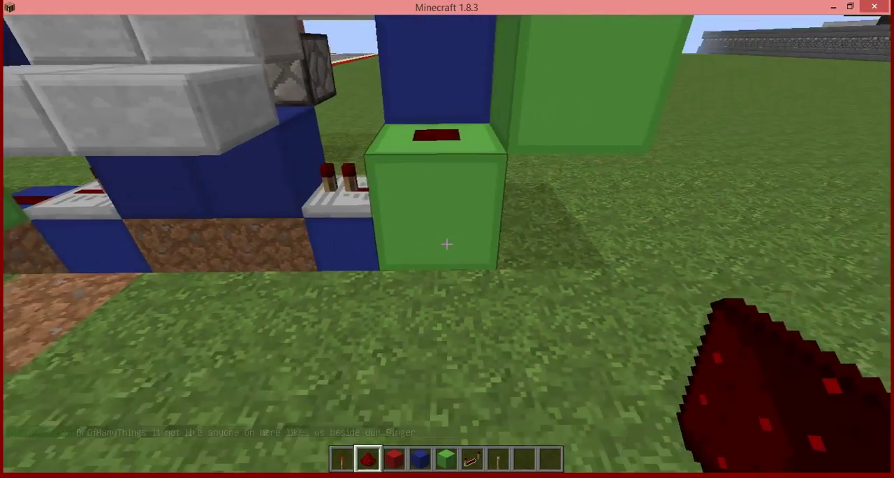
key("1")
right_click(447, 244)
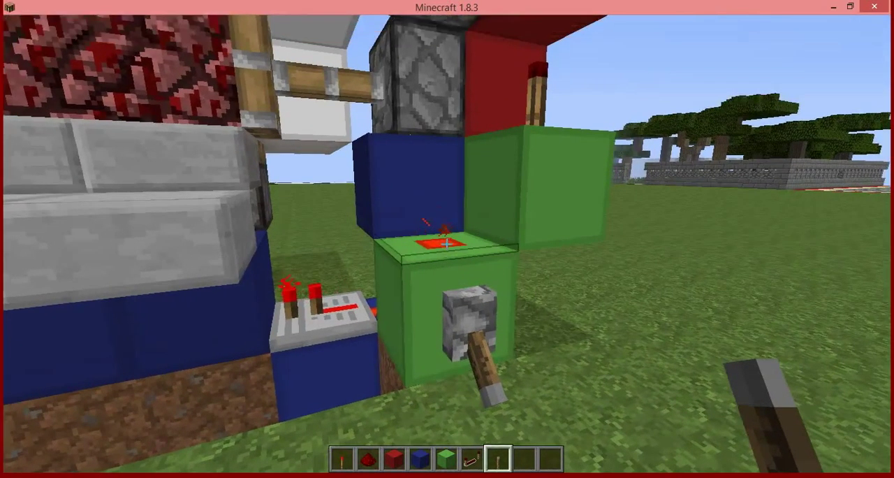
- Replace the old dust, lever and blue block with a switched-off lever and blue wool
left_click(447, 244)
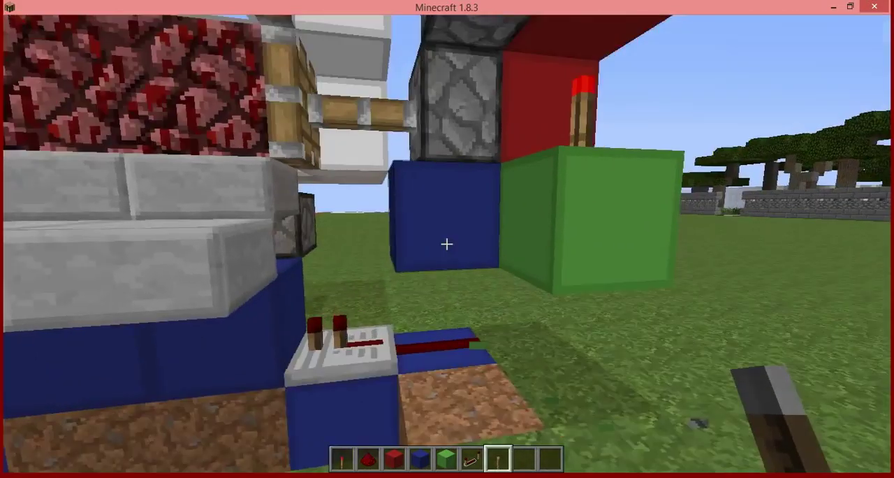
left_click(447, 244)
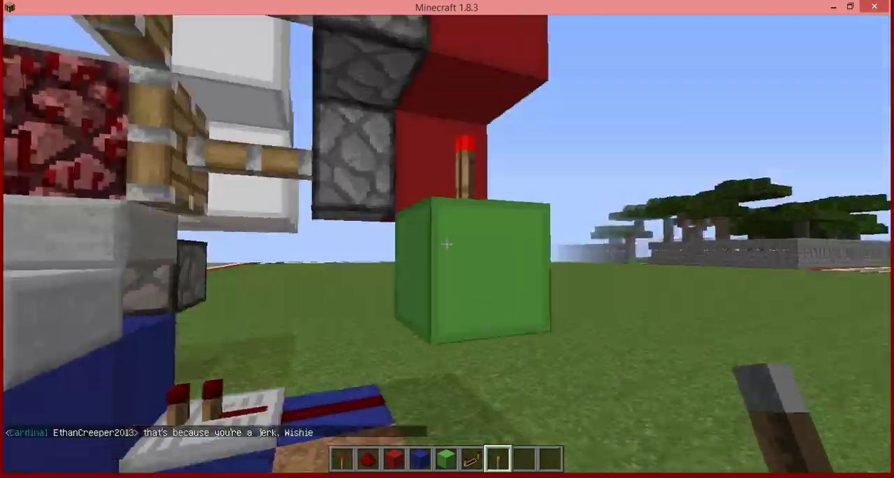
right_click(447, 244)
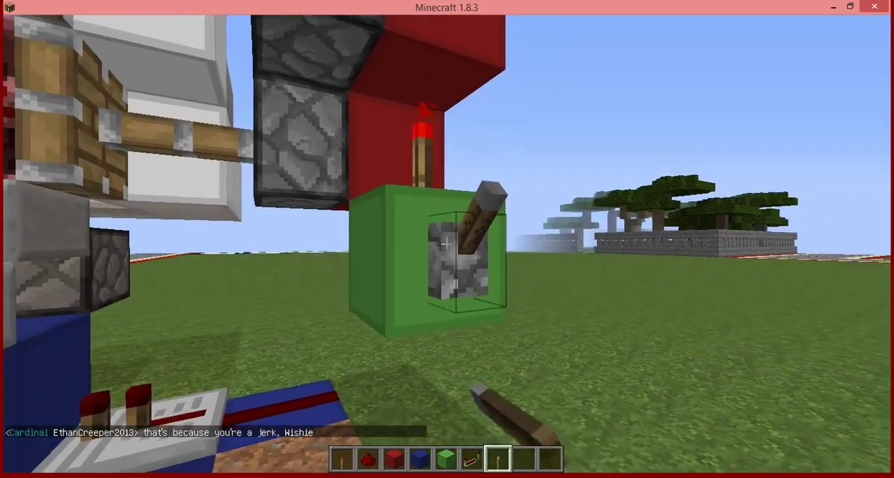
right_click(447, 244)
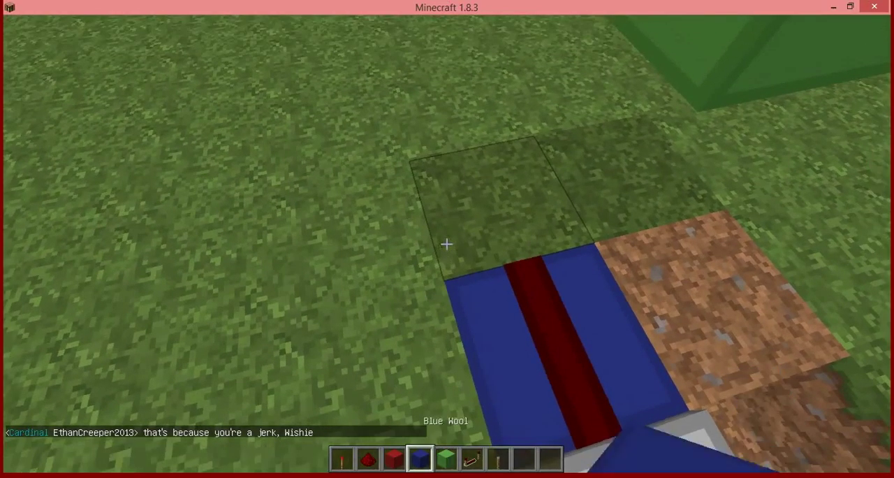
right_click(447, 244)
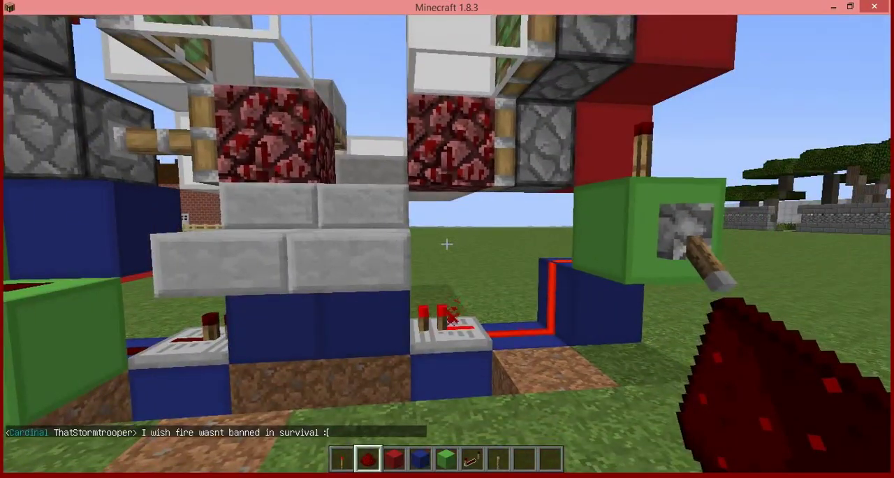
- Walk through the piston door up the steps and back, then return to the redstone structure
key("s")
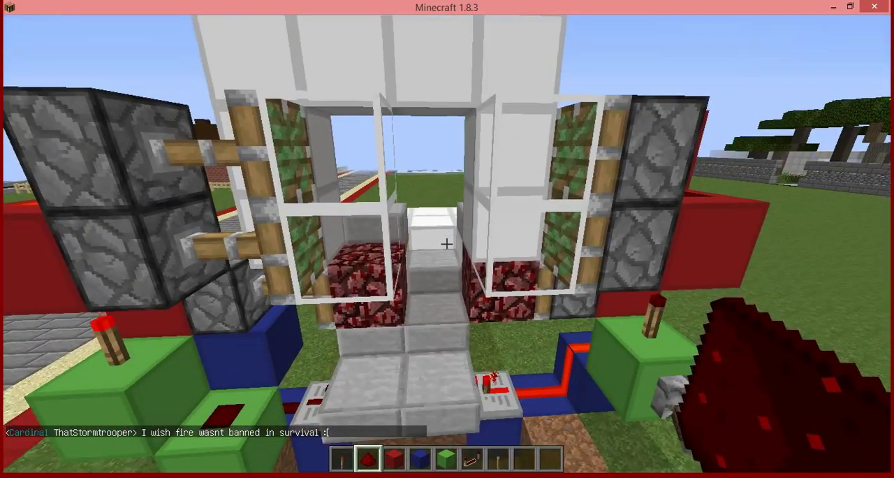
key("w")
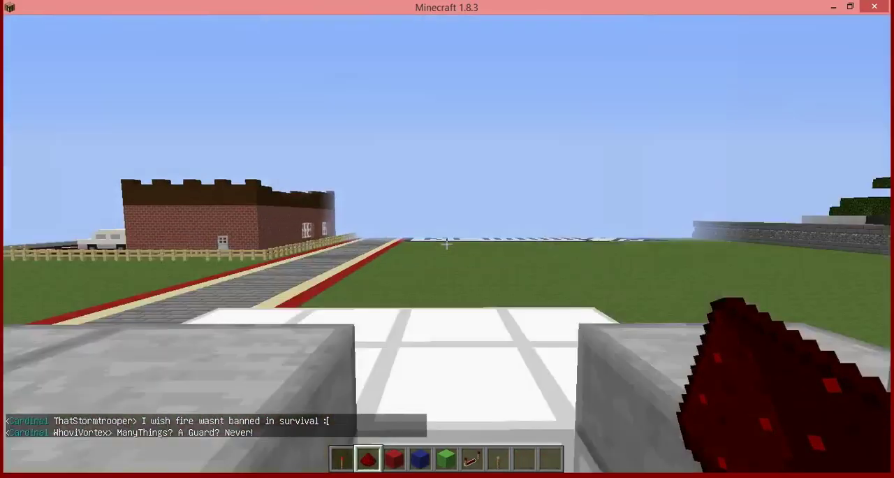
key("w")
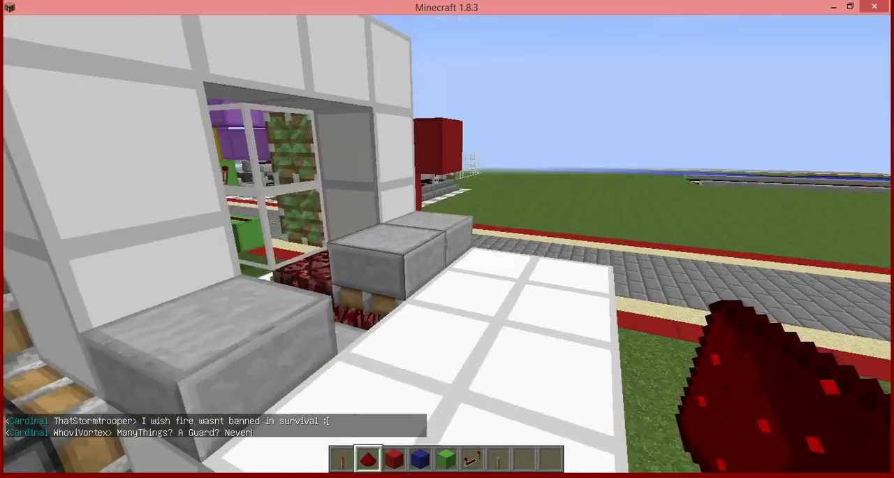
key("w")
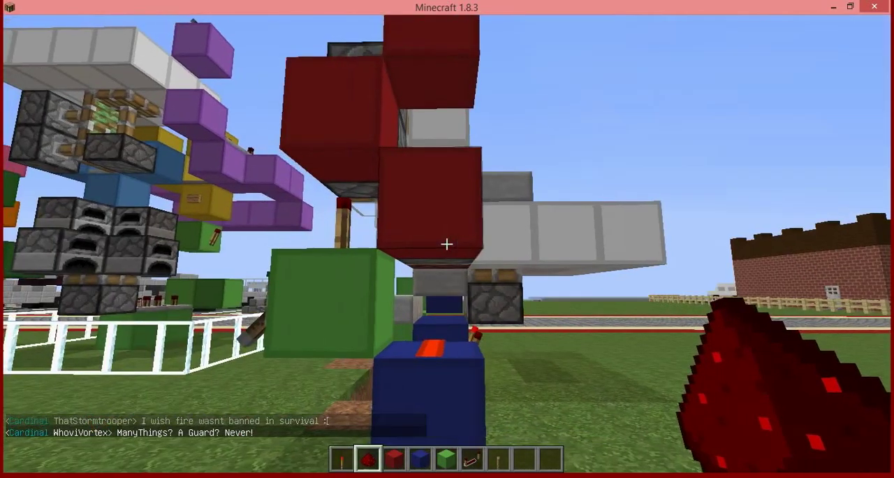
key("s")
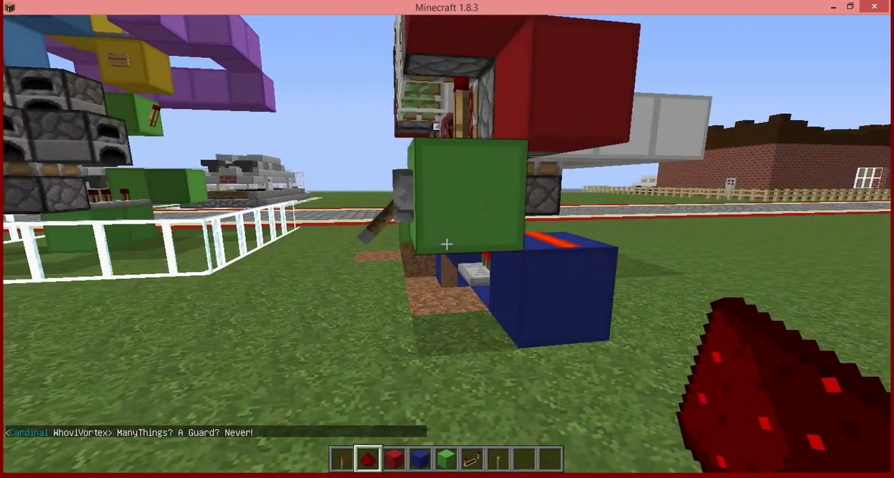
key("a")
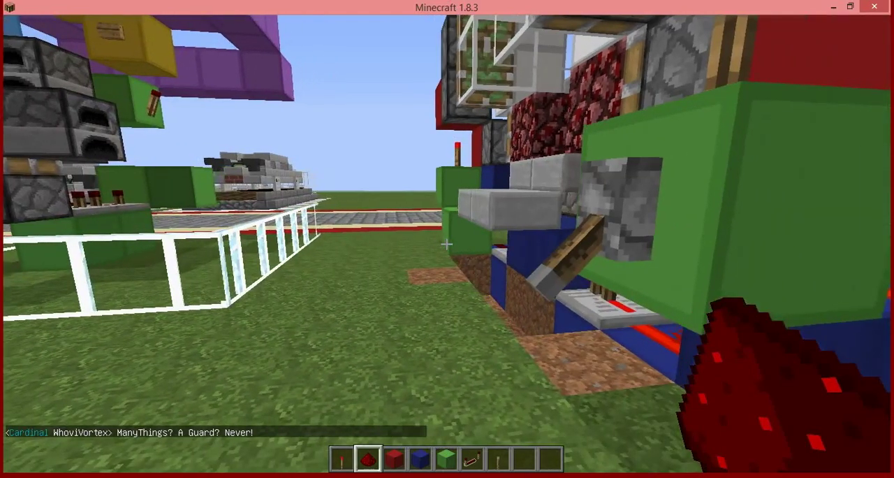
key("s")
key("w")
key("a")
key("1")
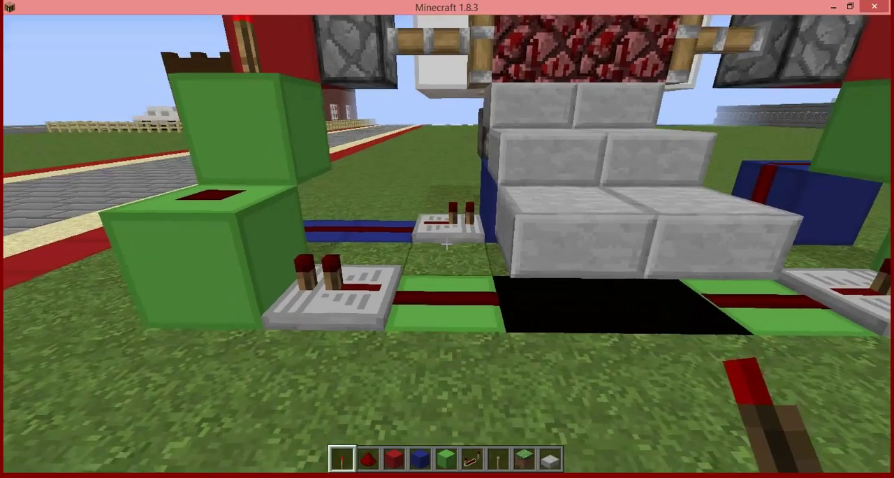
- Place a lever on top of the green wool block inside the piston door
key("s")
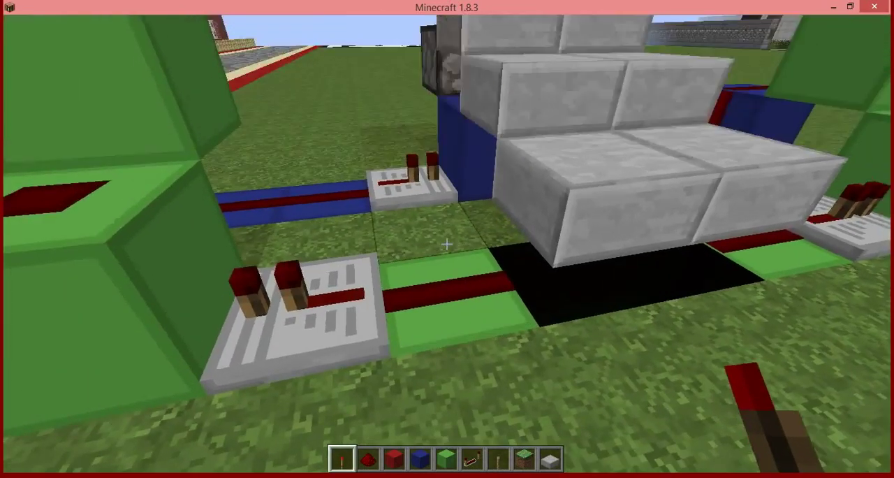
key("w")
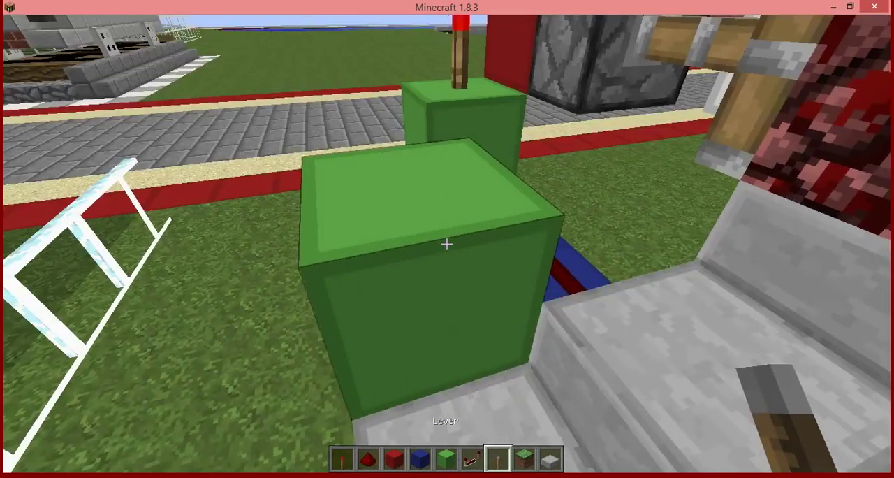
right_click(447, 246)
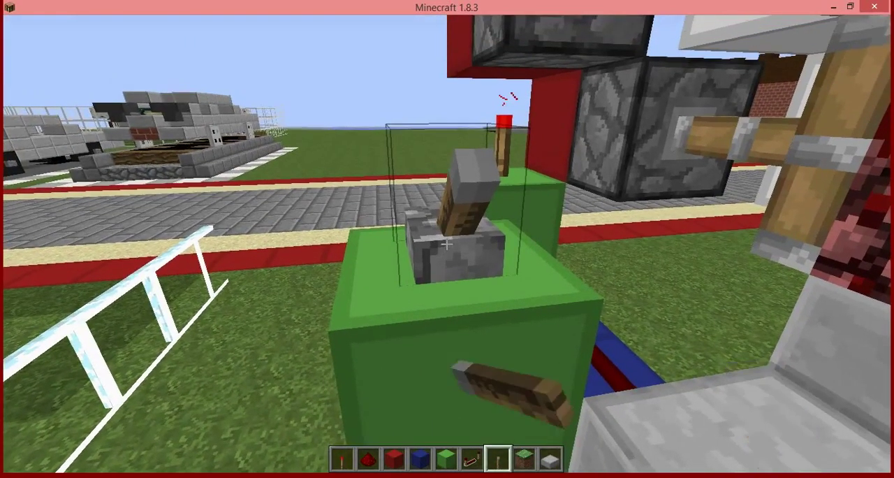
key("w")
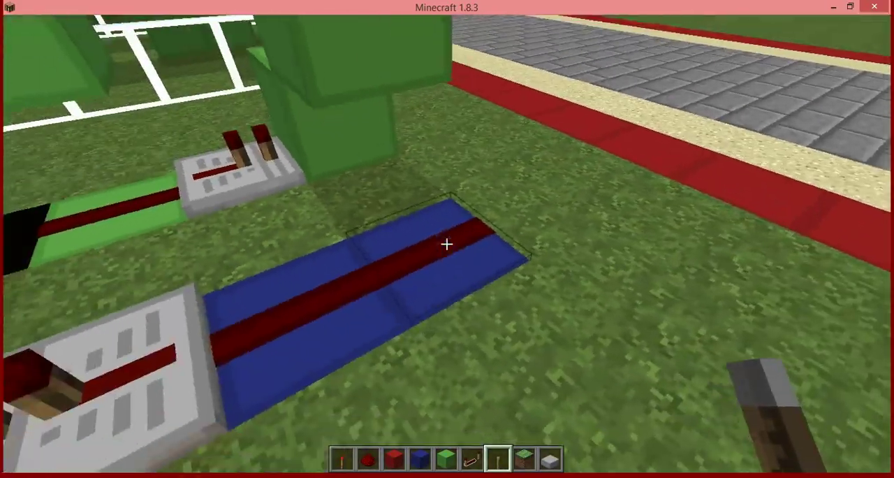
- Fill the hole with blue wool, then break the wool, its redstone and the dirt below
key("4")
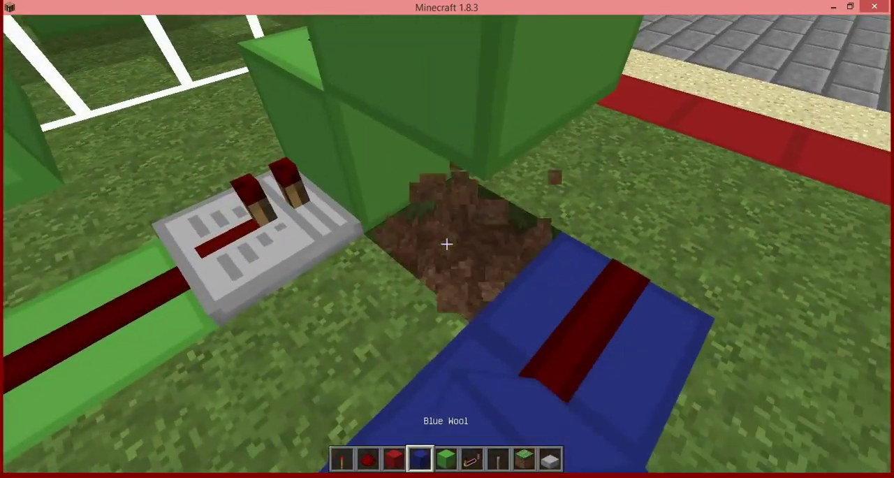
right_click(447, 244)
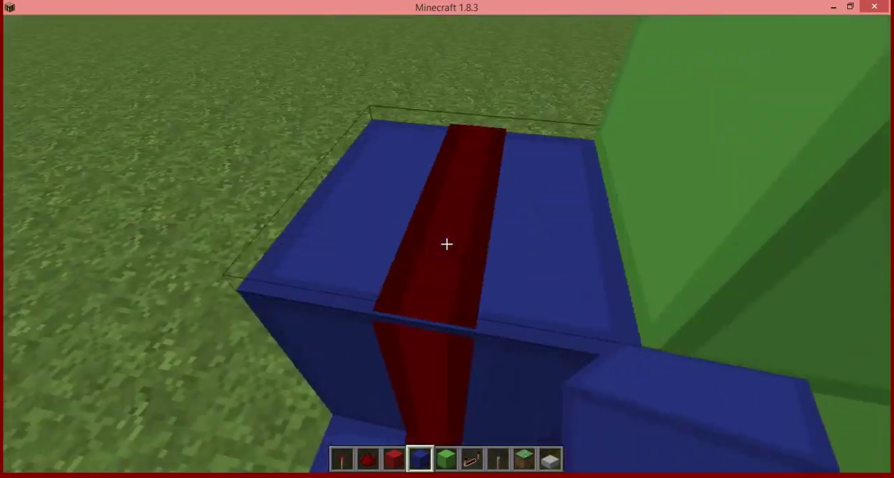
left_click(447, 244)
left_click(448, 244)
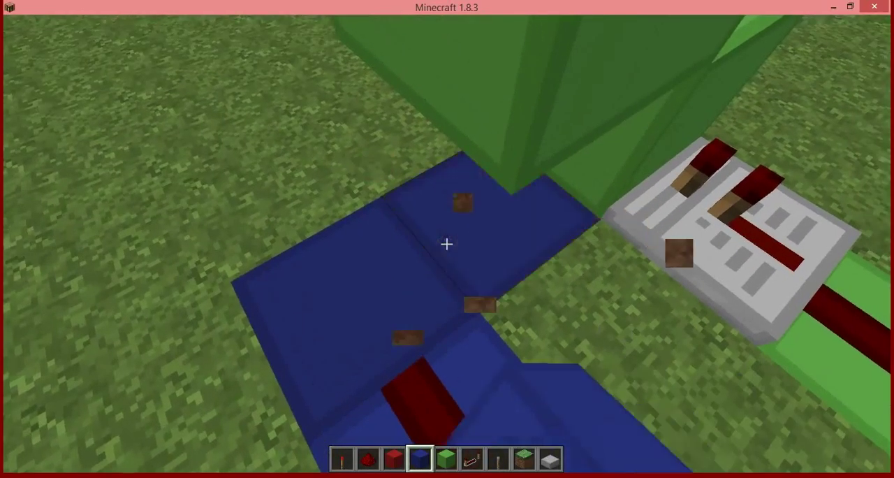
scroll(447, 244, "down", 2)
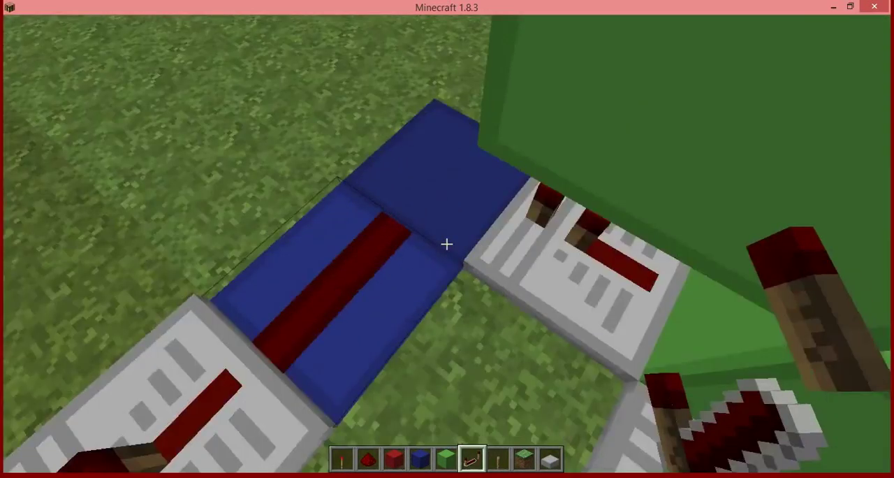
scroll(447, 244, "up", 3)
scroll(447, 243, "down", 1)
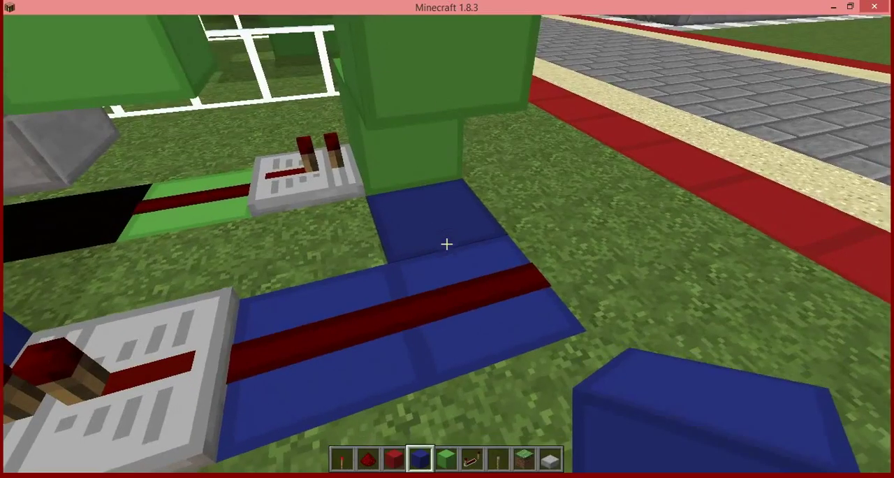
left_click(447, 244)
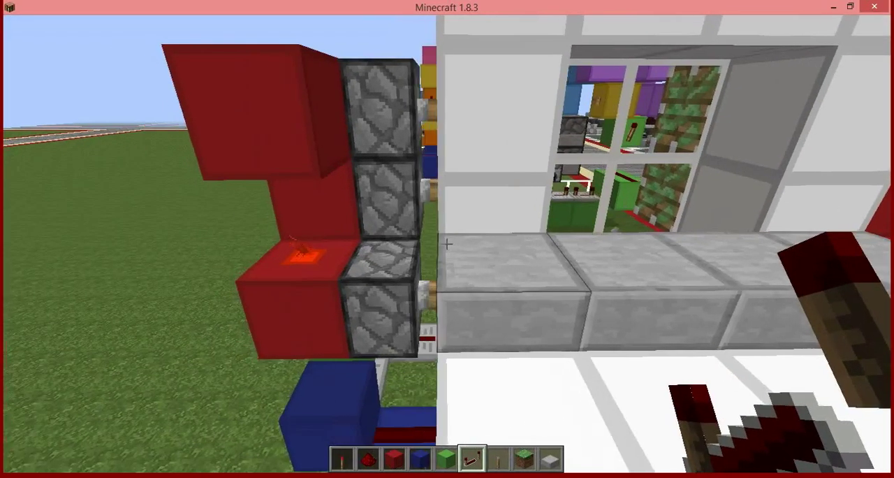
- Clear all carried items with Destroy Item and break a block near the redstone line
key("e")
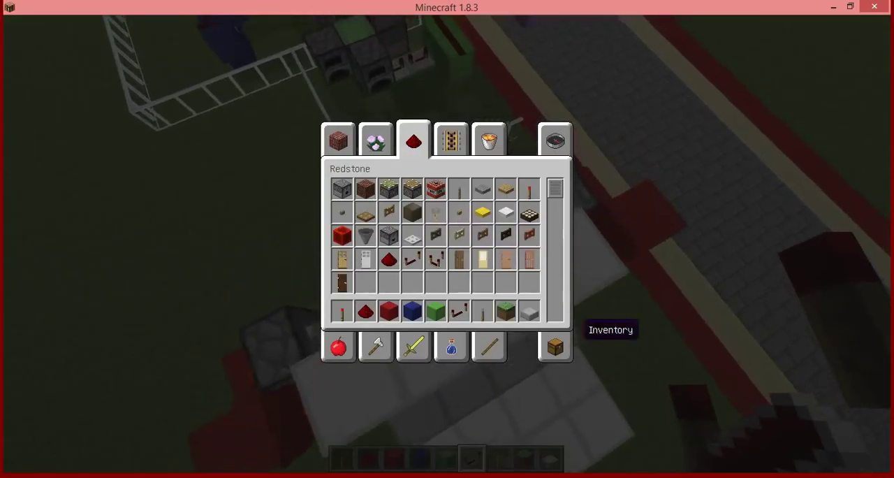
left_click(555, 311, "shift")
key("e")
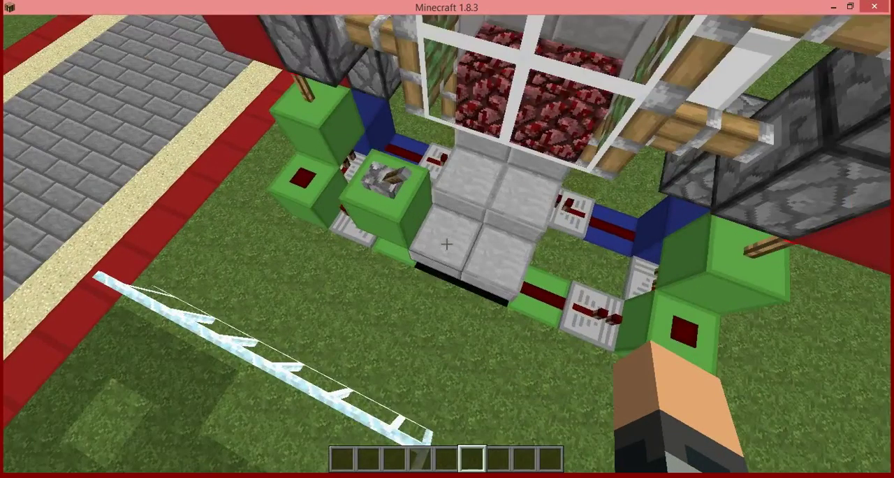
left_click(446, 244)
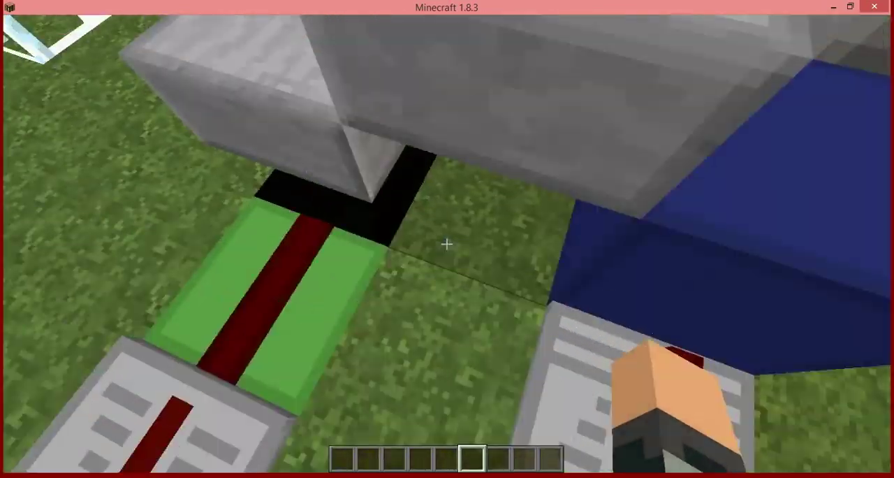
- Break the green slime block and pick magenta wool, a lever and a redstone torch
key("e")
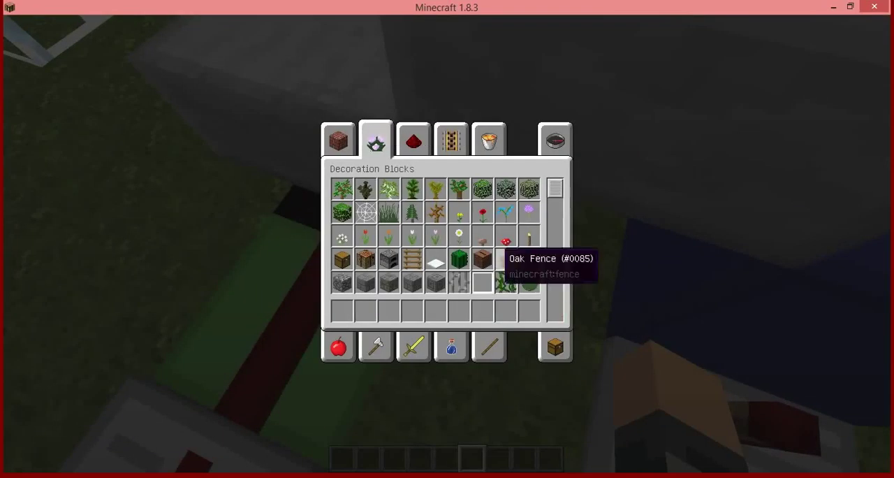
scroll(437, 250, "down", 1)
key("e")
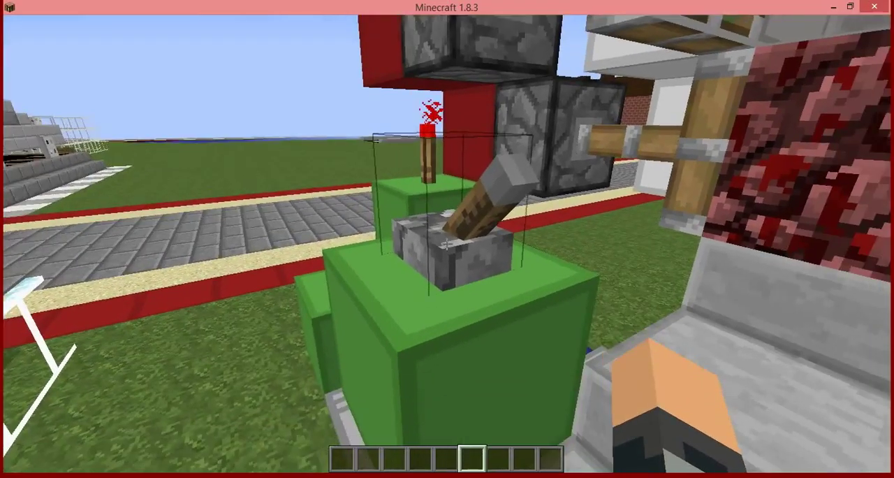
left_click(447, 244)
key("e")
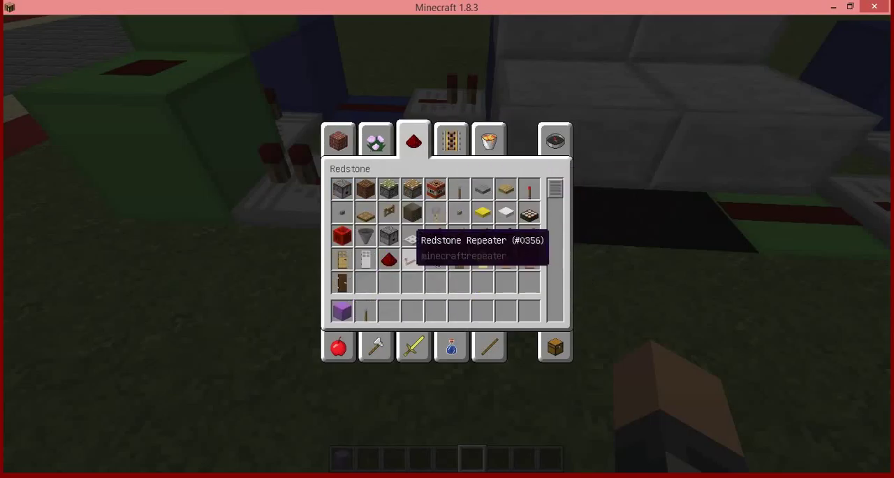
- Place one magenta wool block on the grass, removing the extra stacked ones
key("e")
key("1")
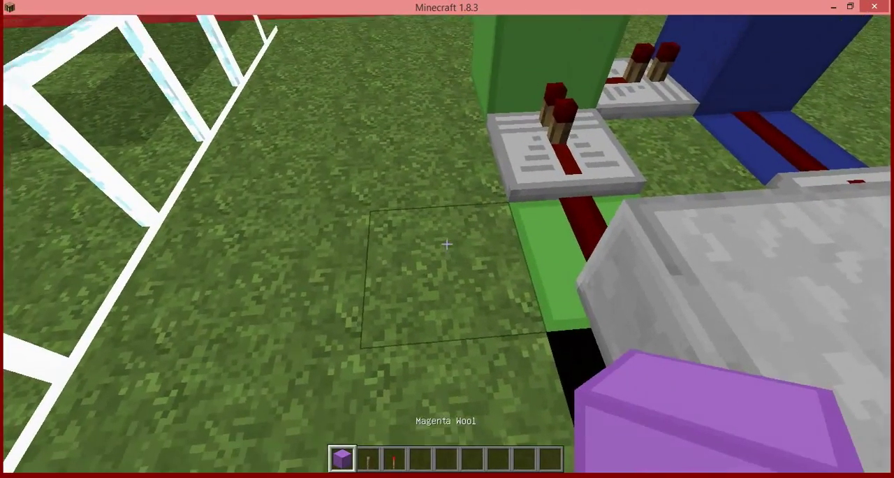
right_click(447, 244)
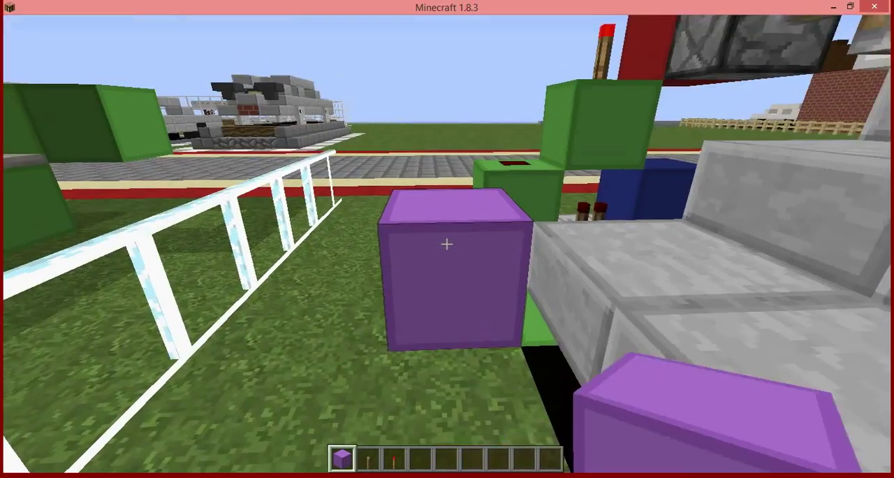
left_click(447, 243)
right_click(447, 243)
left_click(447, 244)
- Pick a stone slab with middle-click and place it on the grass
key("4")
key("3")
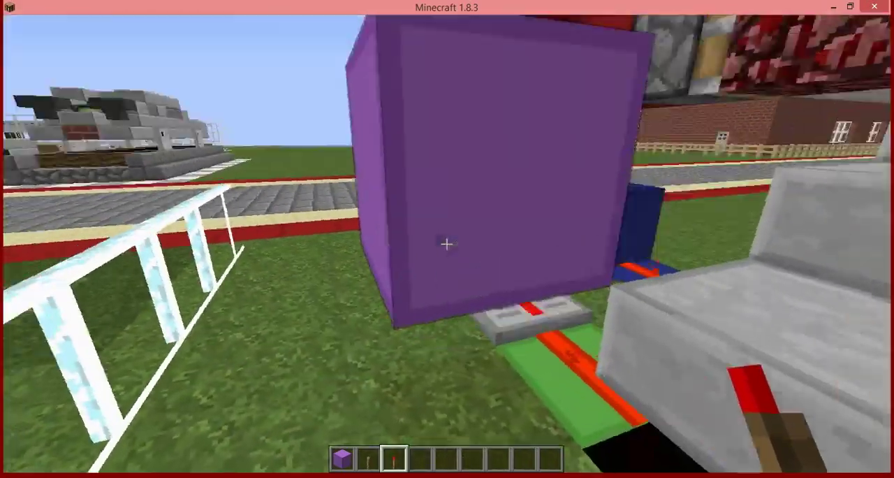
key("2")
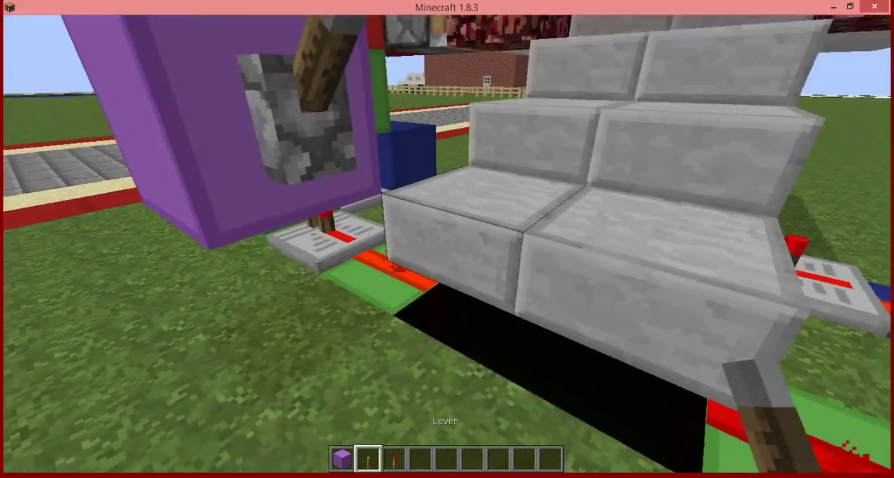
middle_click(447, 244)
right_click(447, 244)
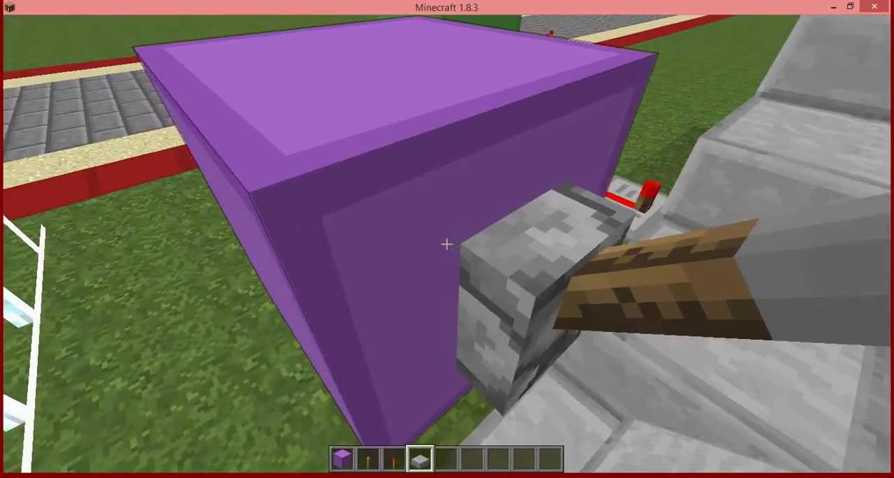
scroll(447, 243, "up", 2)
- Take redstone from the creative inventory and lay dust on the purple wool block
key("w")
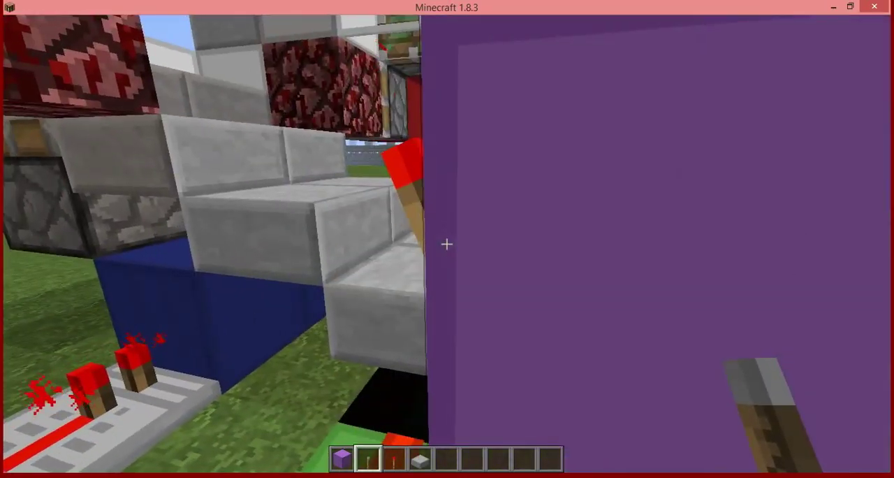
key("s")
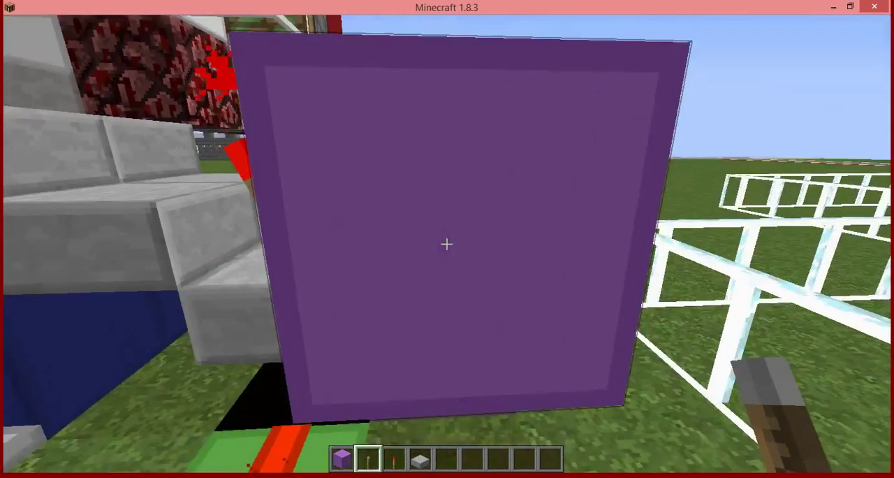
key("s")
key("space")
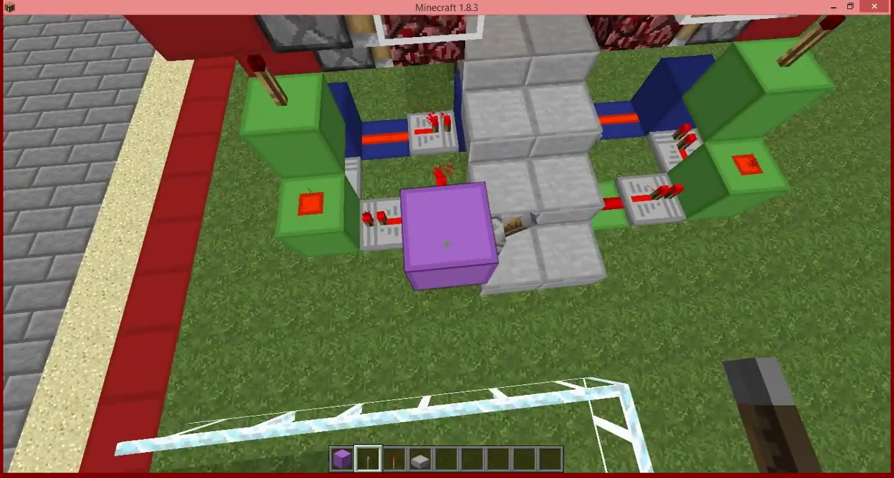
key("e")
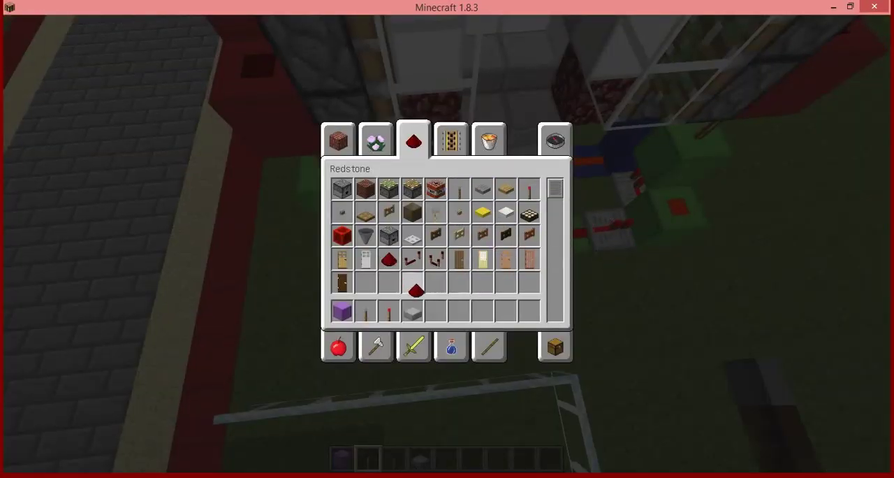
key("e")
scroll(447, 239, "down", 1)
scroll(447, 239, "down", 2)
right_click(447, 238)
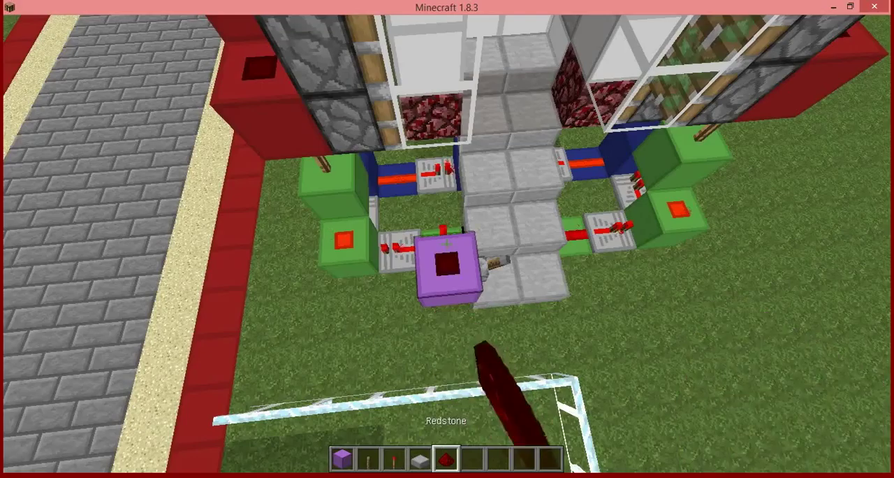
- Circle around the purple wool build to inspect the circuit
key("w")
key("shift")
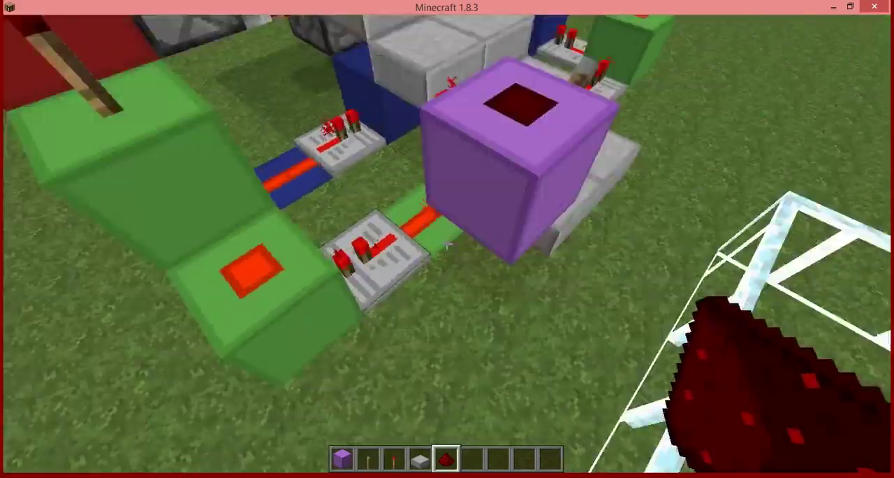
key("a")
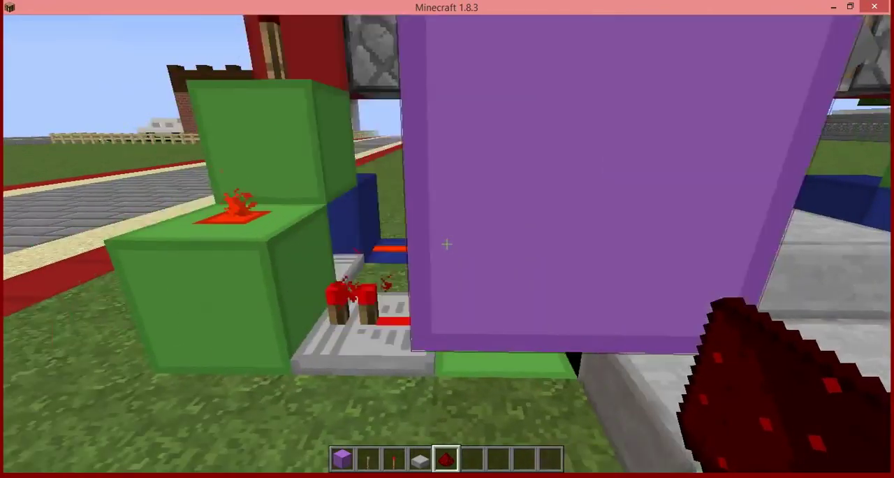
key("s")
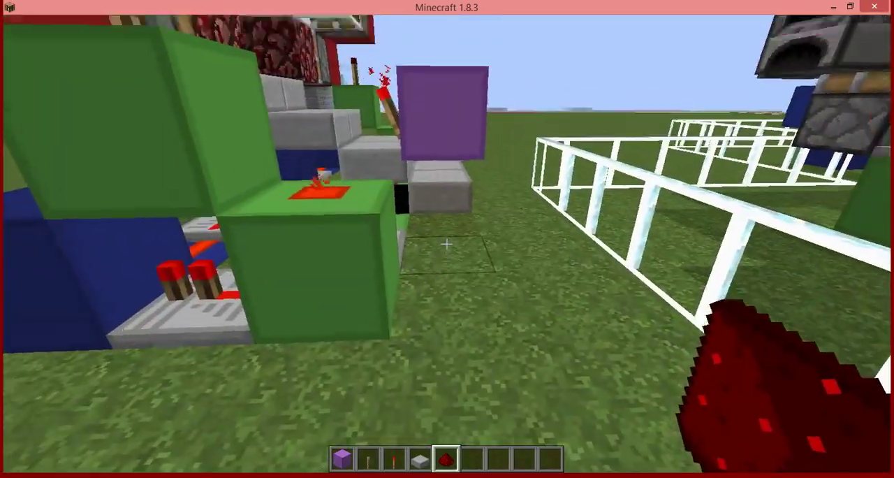
key("w")
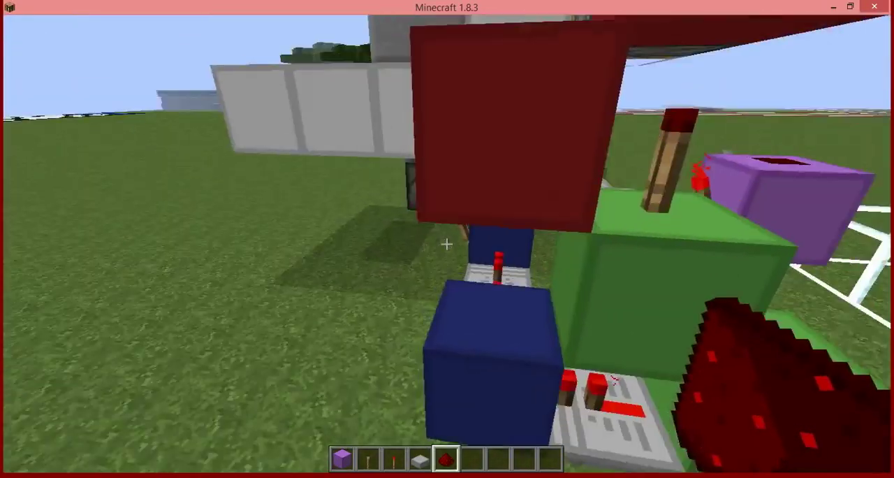
key("d")
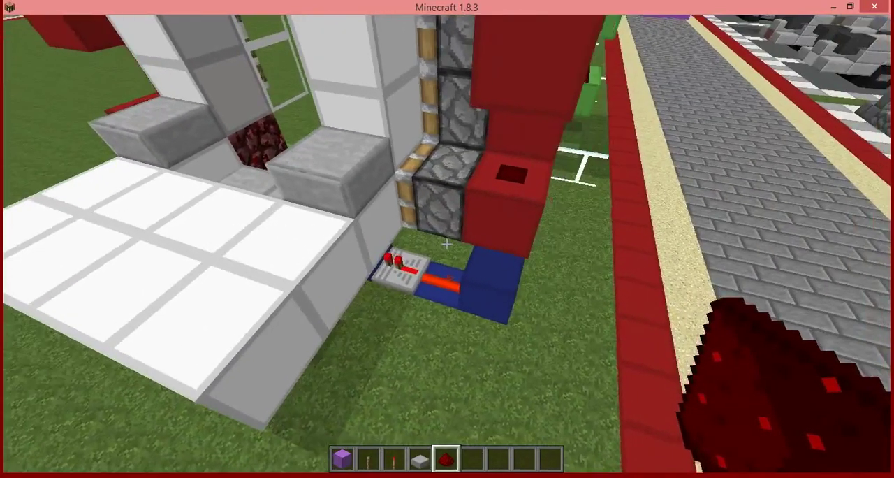
key("2")
key("s")
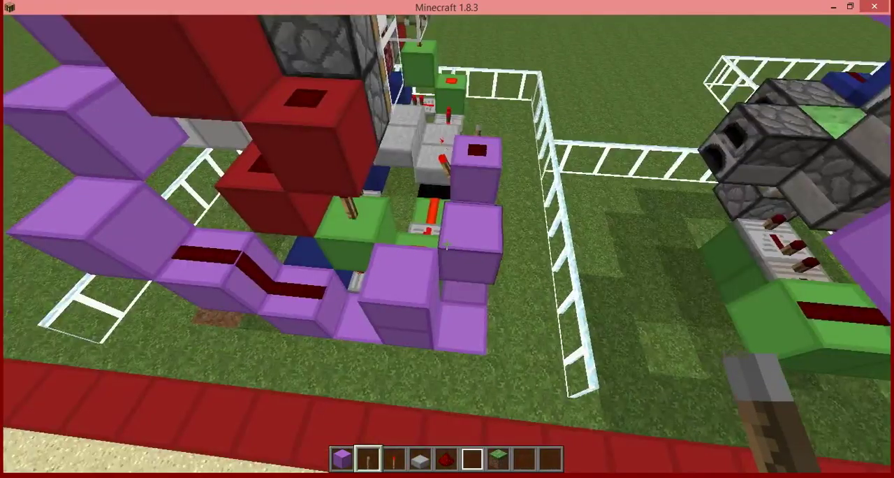
- Take a repeater from the inventory, then place redstone dust and a repeater in the circuit
key("e")
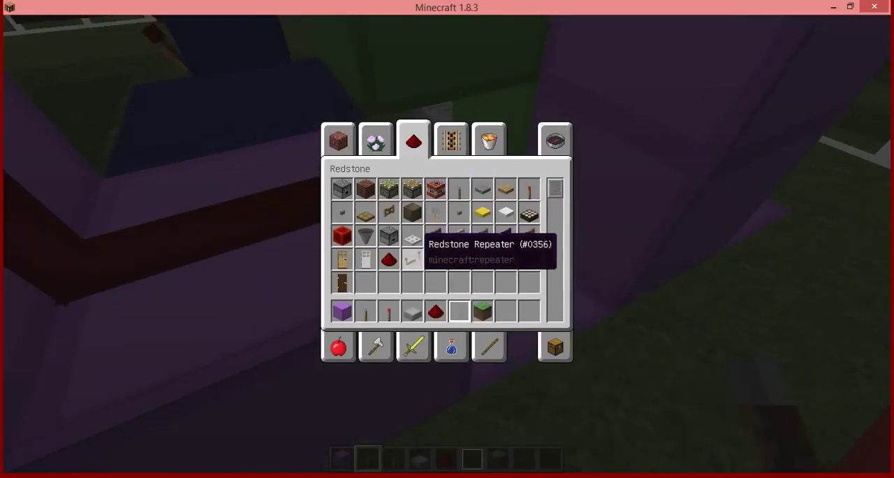
key("e")
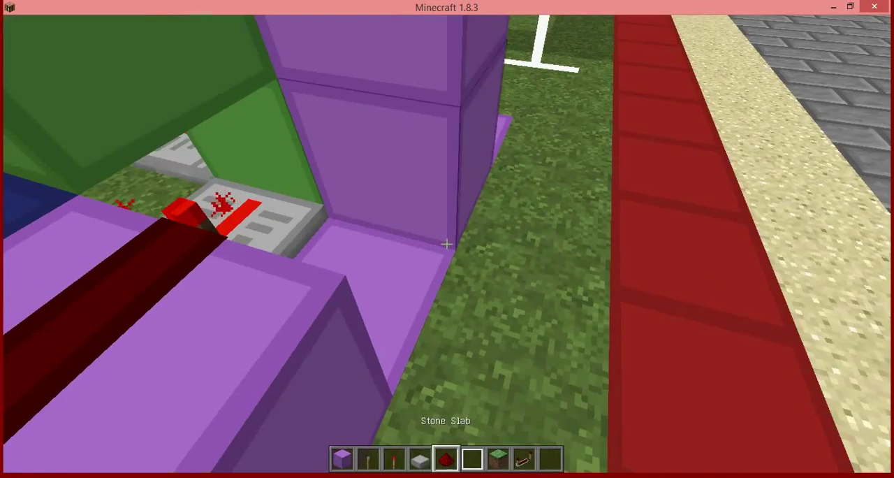
key("s")
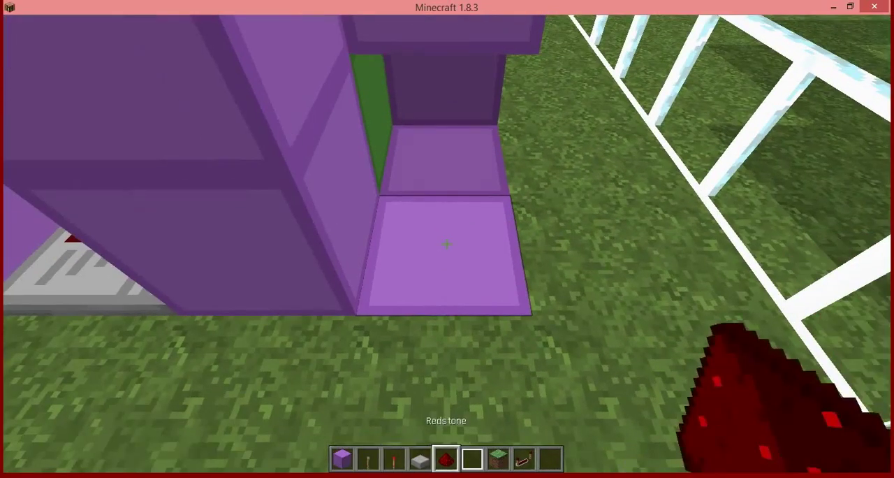
right_click(446, 244)
key("8")
right_click(446, 244)
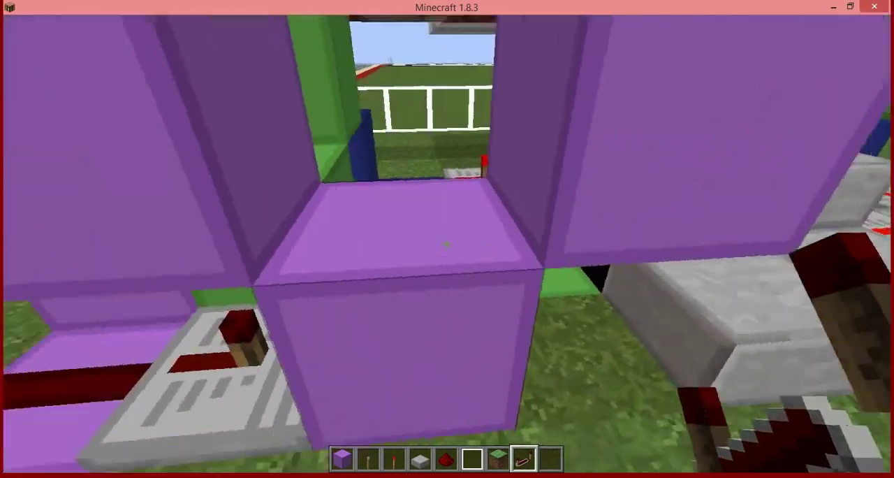
- Lay redstone dust along the purple wool blocks and inspect the wiring
key("s")
key("5")
right_click(446, 244)
key("s")
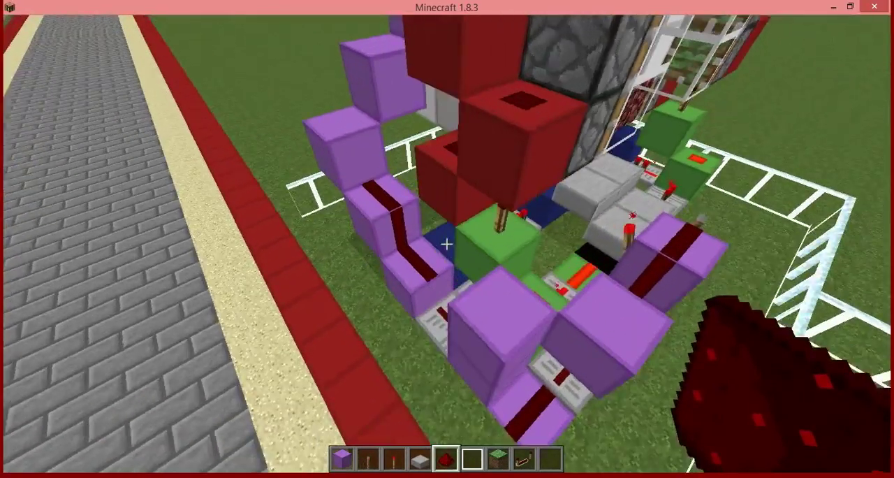
key("w")
key("s")
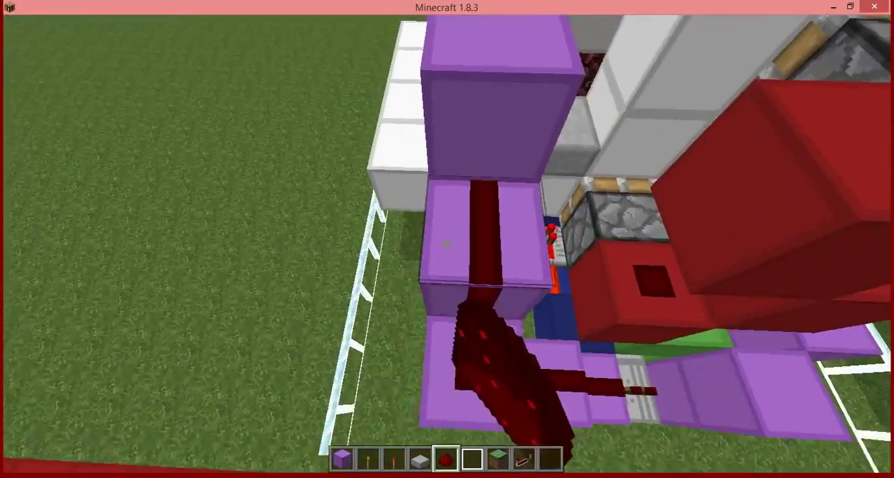
key("d")
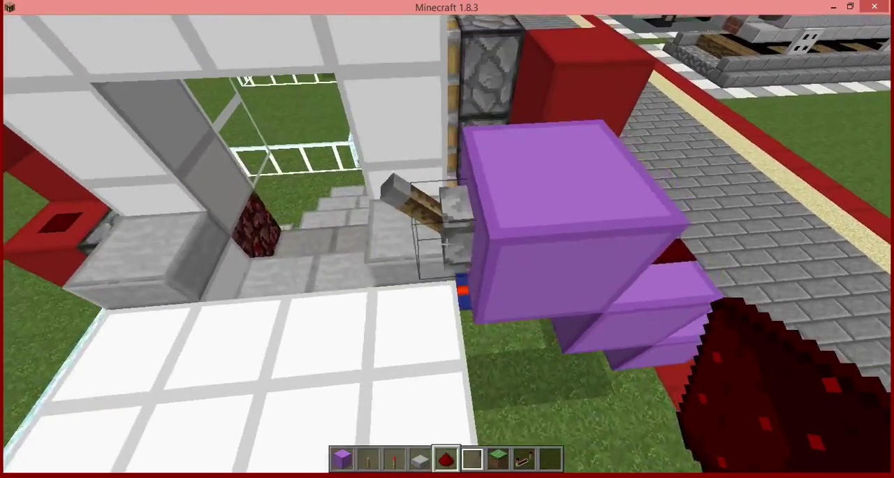
key("w")
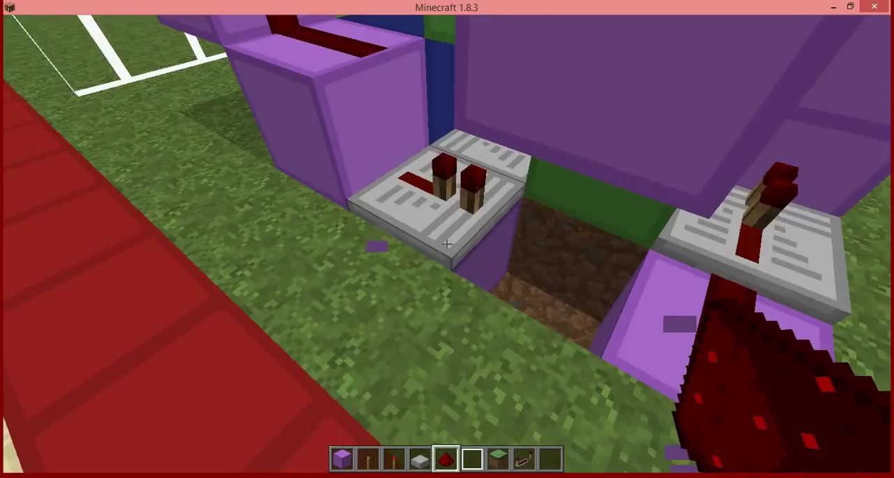
- Break the misplaced repeater, rework the magenta wool blocks and remove a stretch of dust
left_click(448, 244)
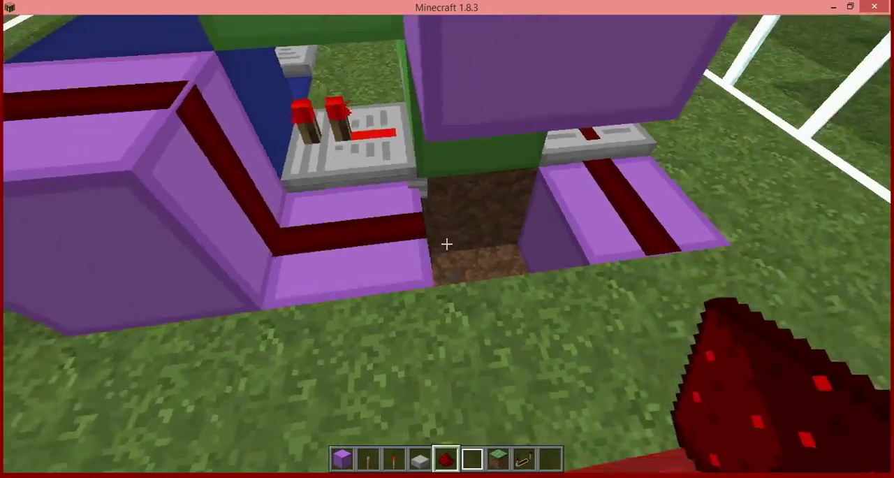
key("1")
right_click(447, 244)
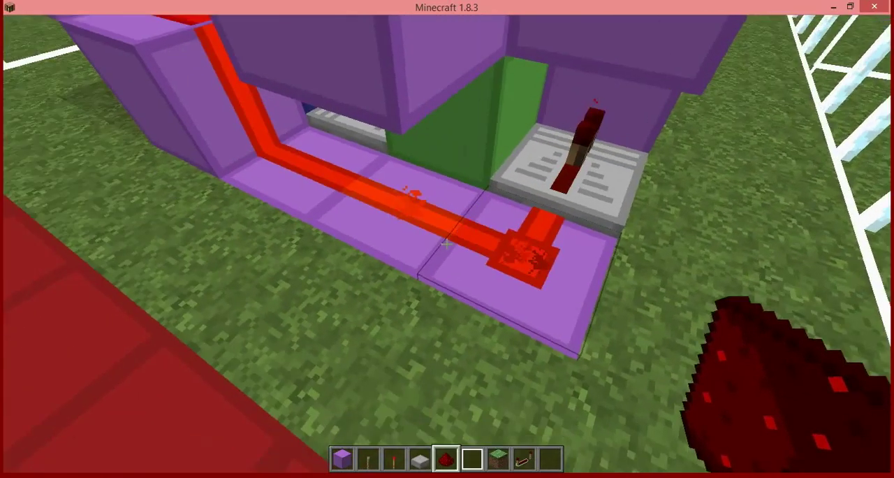
left_click(447, 244)
key("1")
right_click(447, 244)
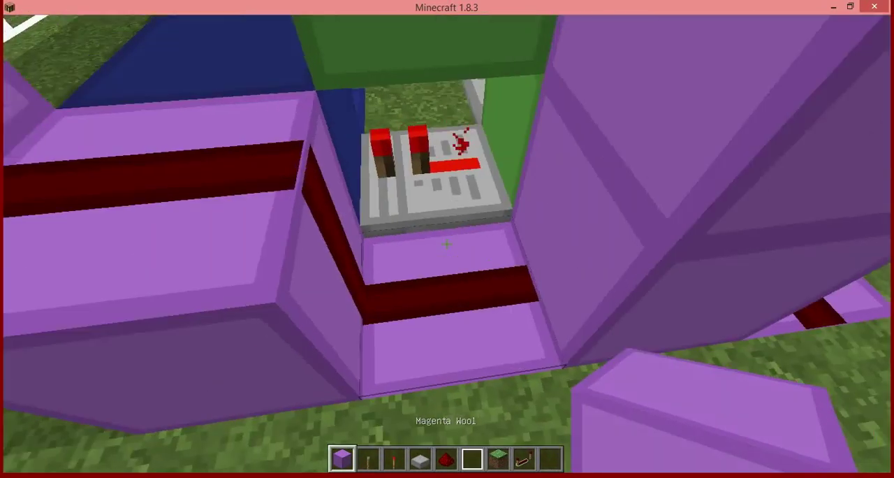
key("8")
left_click(447, 244)
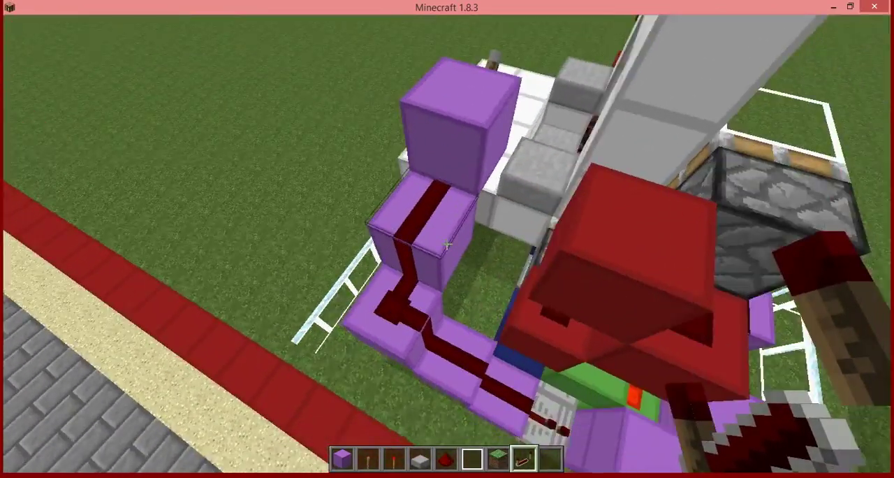
scroll(448, 244, "up", 1)
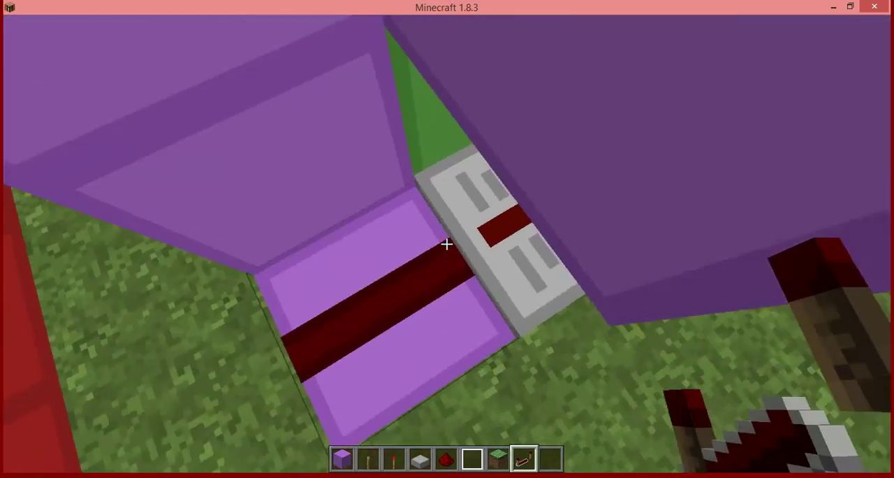
- Rise above the purple wiring, browse the creative inventory, then head toward the neighbouring plots
key("space")
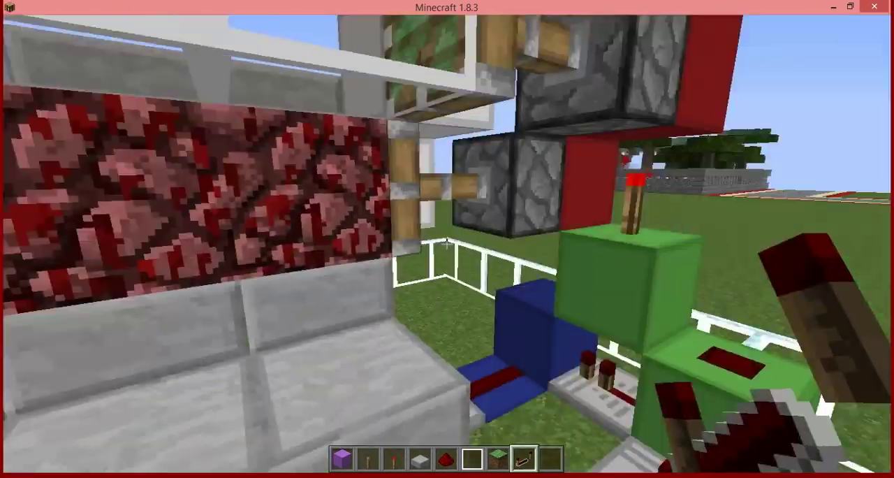
key("e")
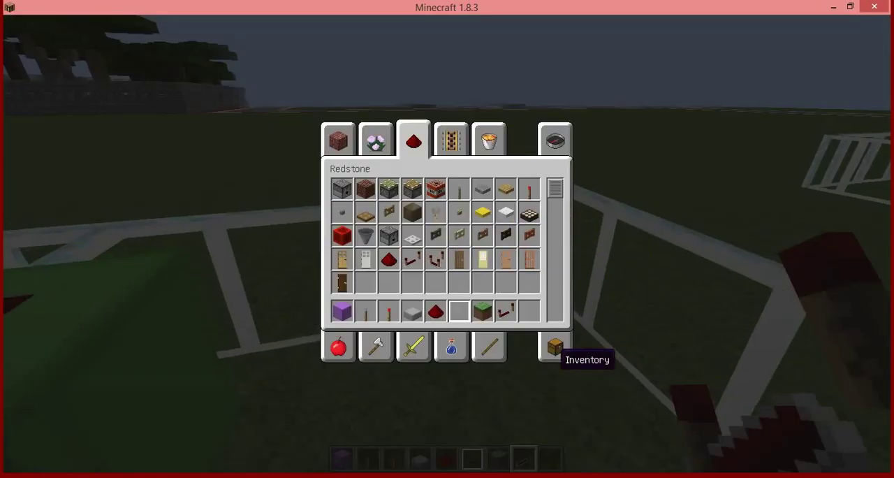
key("e")
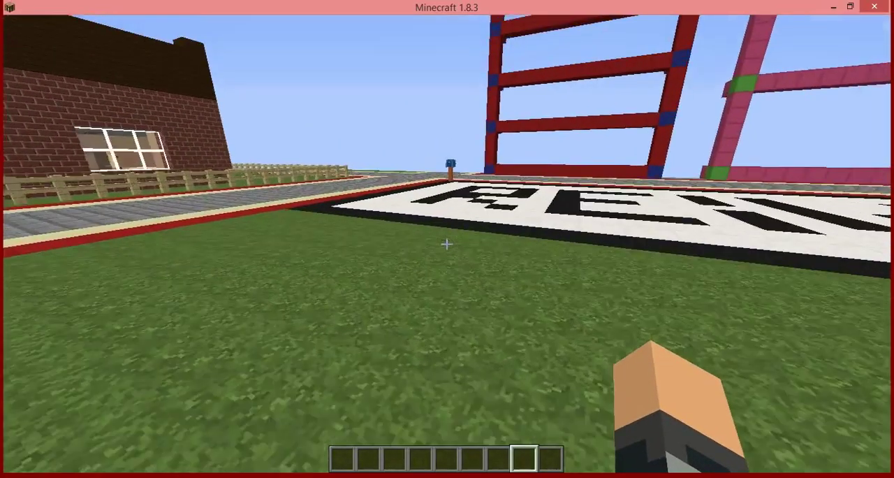
key("w")
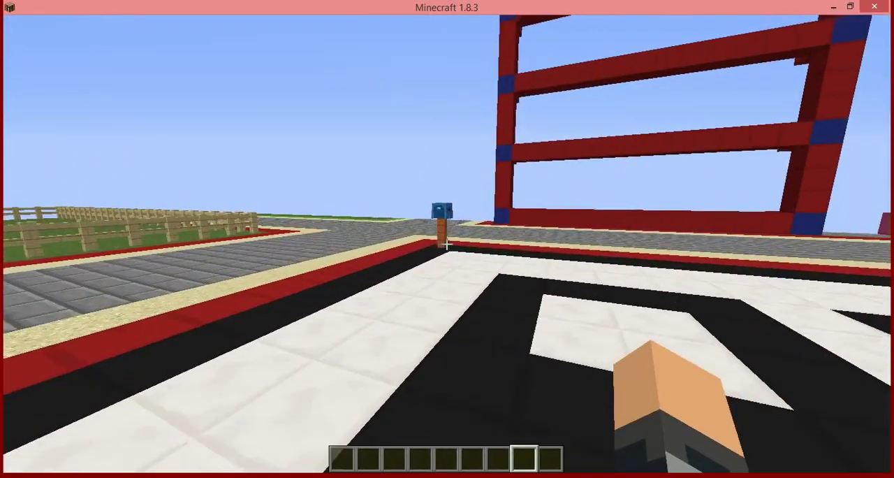
key("w")
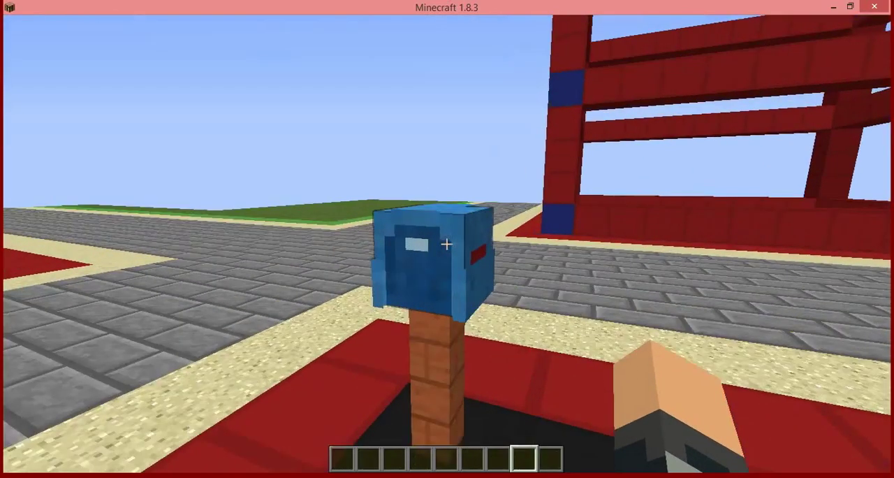
right_click(447, 244)
key("Escape")
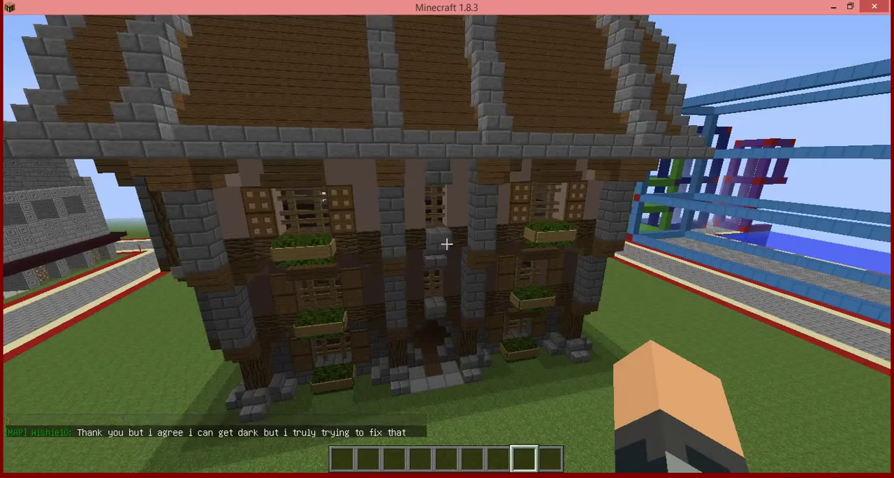
key("s")
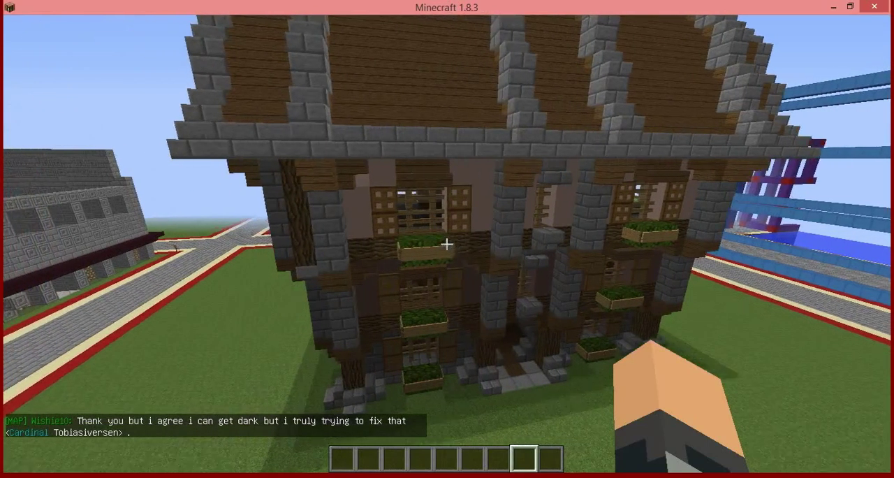
key("w")
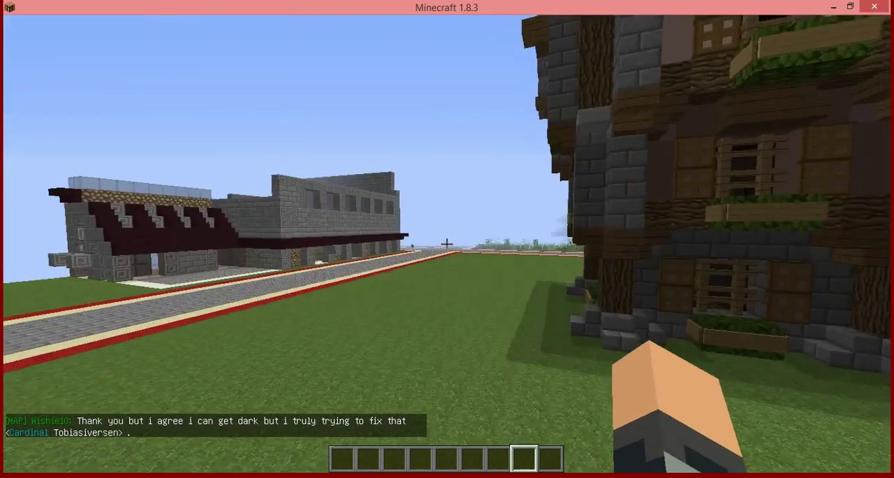
key("a")
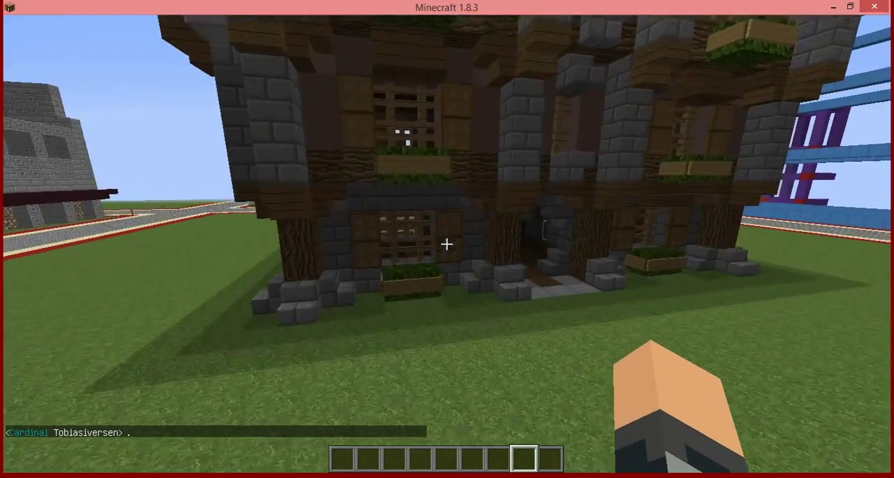
key("w")
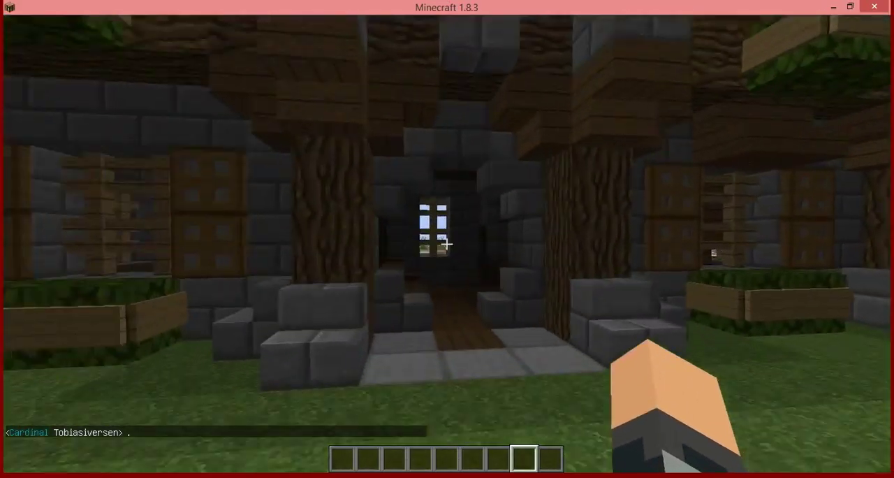
key("w")
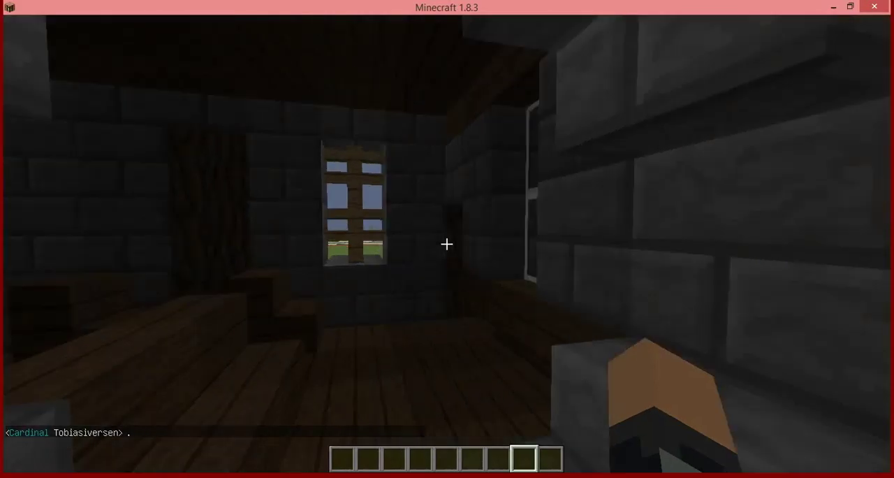
left_click(447, 244)
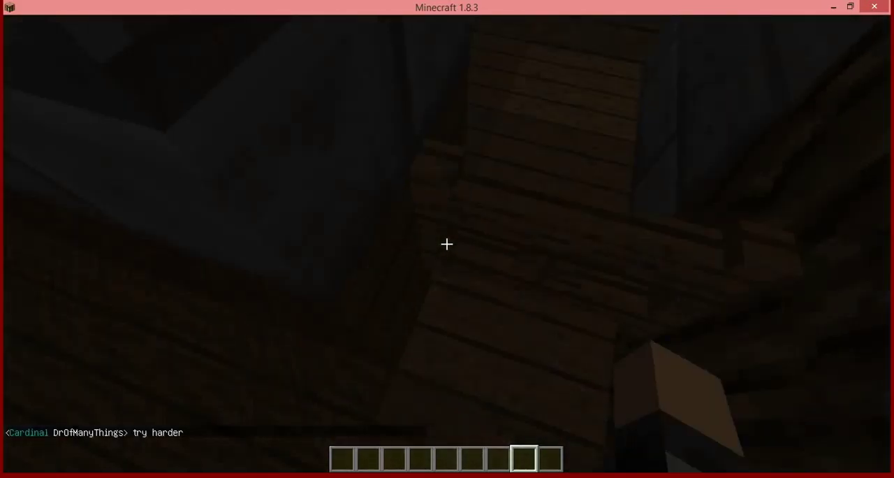
key("w")
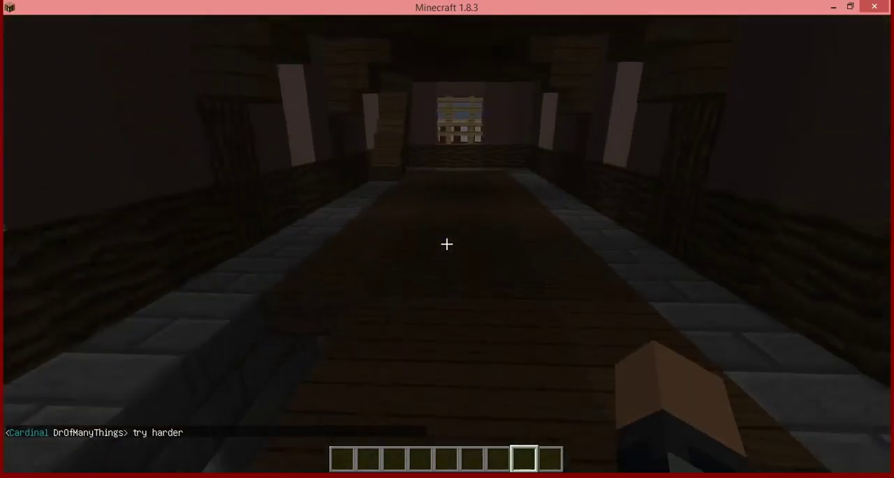
key("w")
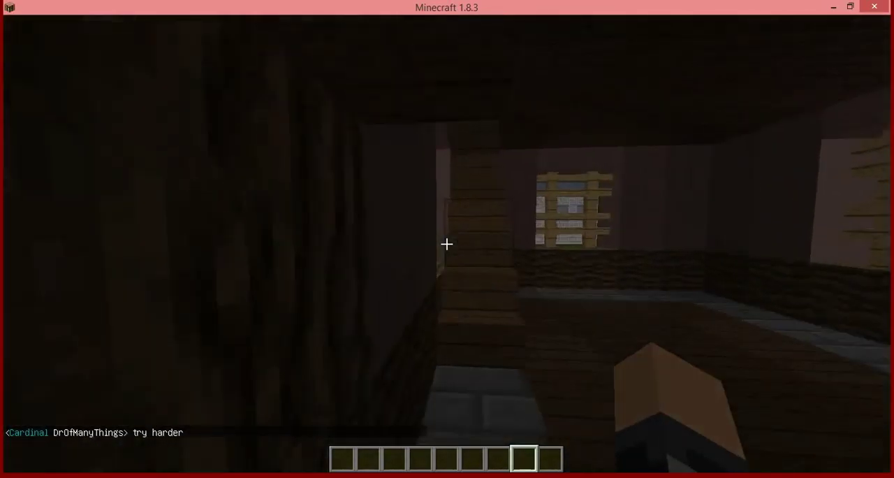
key("w")
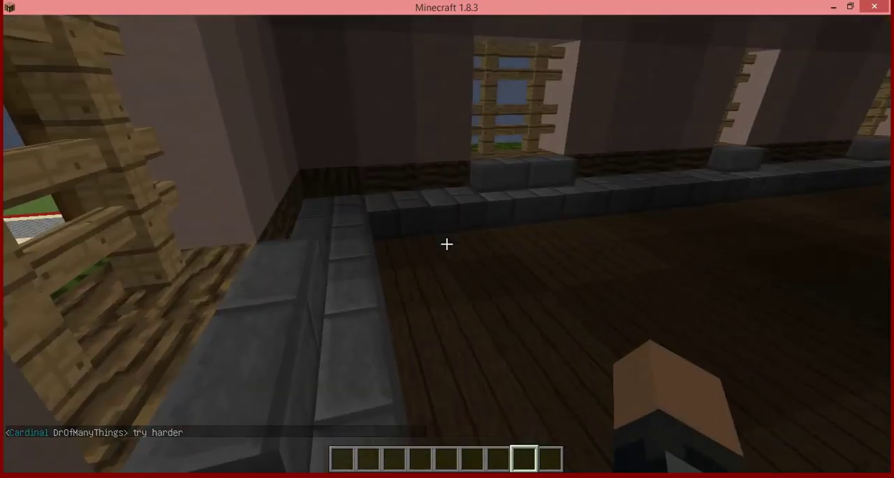
key("w")
key("w")
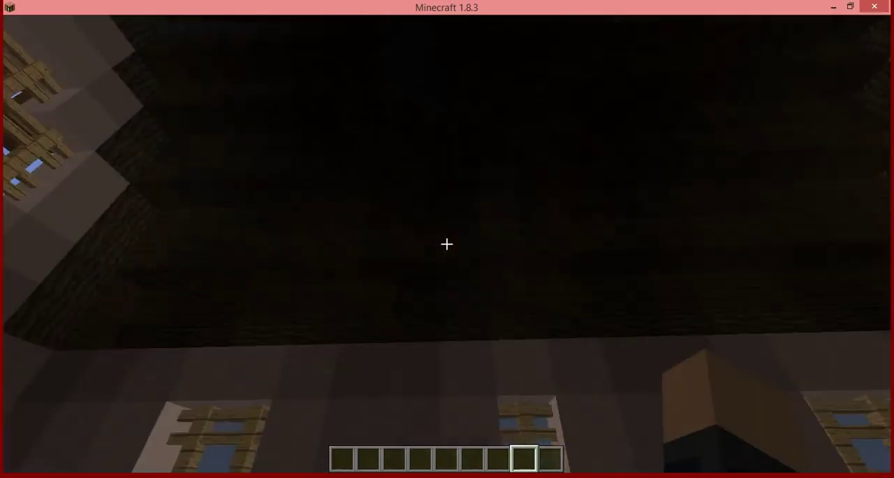
key("w")
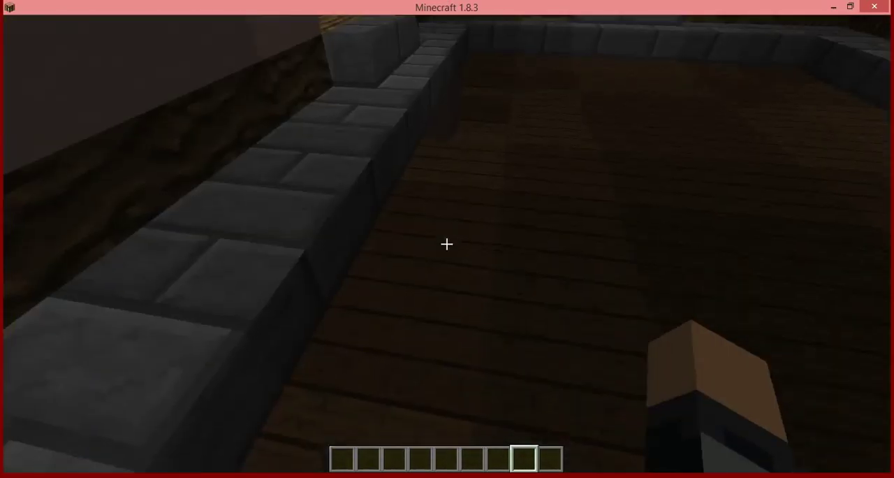
key("w")
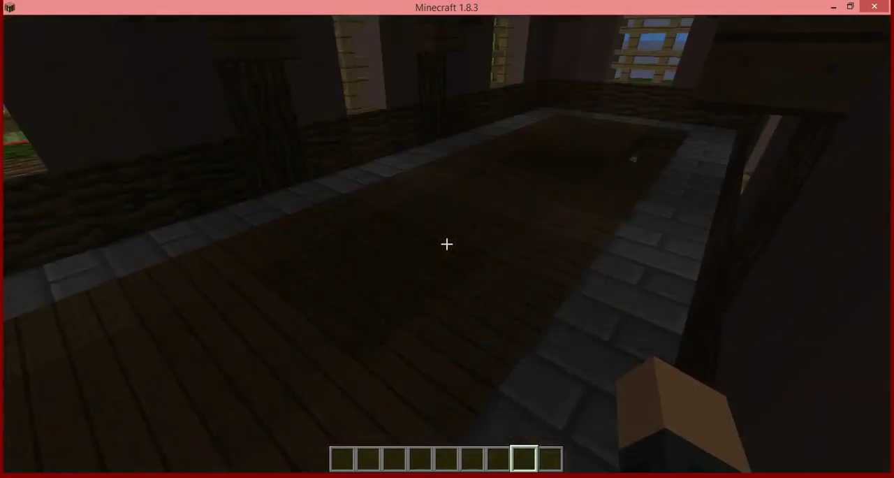
key("w")
key("w")
key("w")
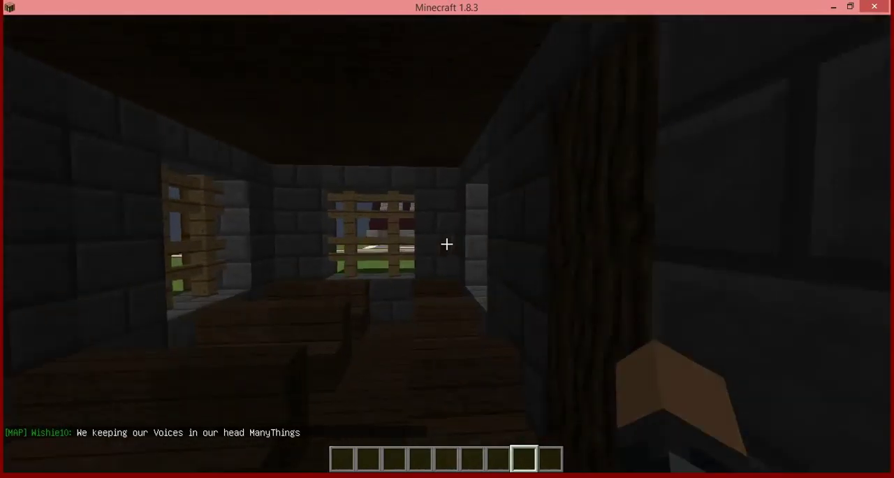
key("w")
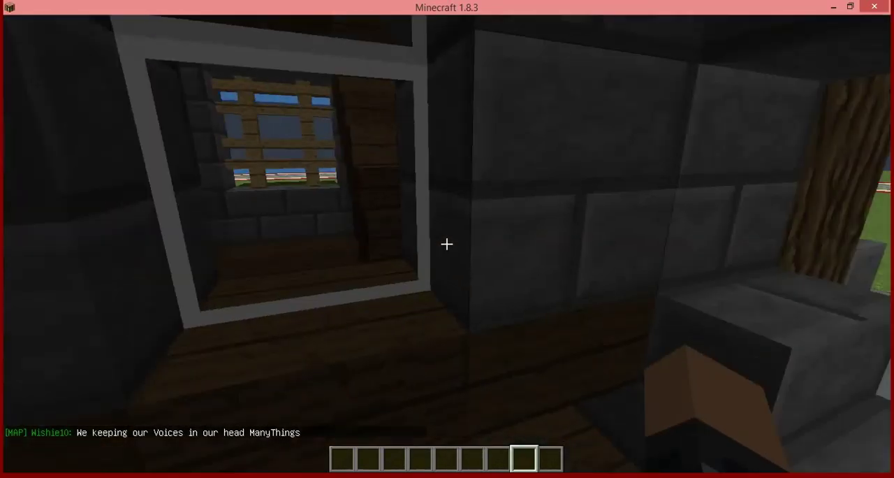
key("w")
key("w")
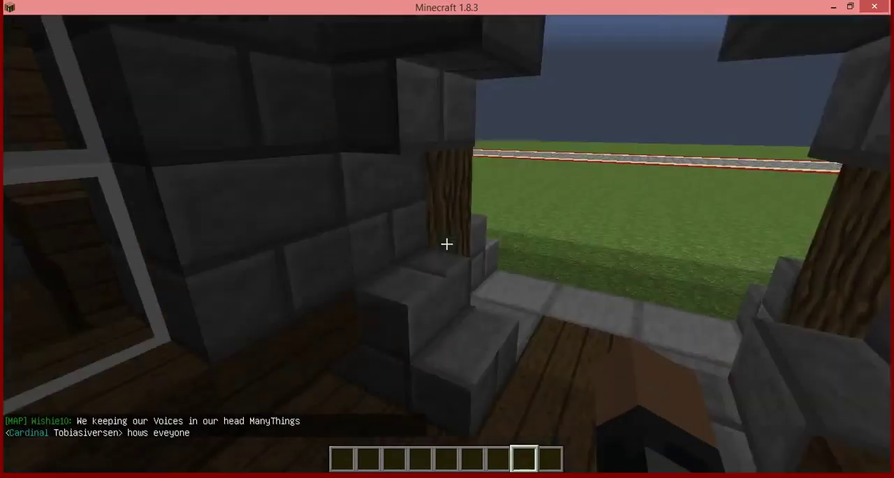
key("s")
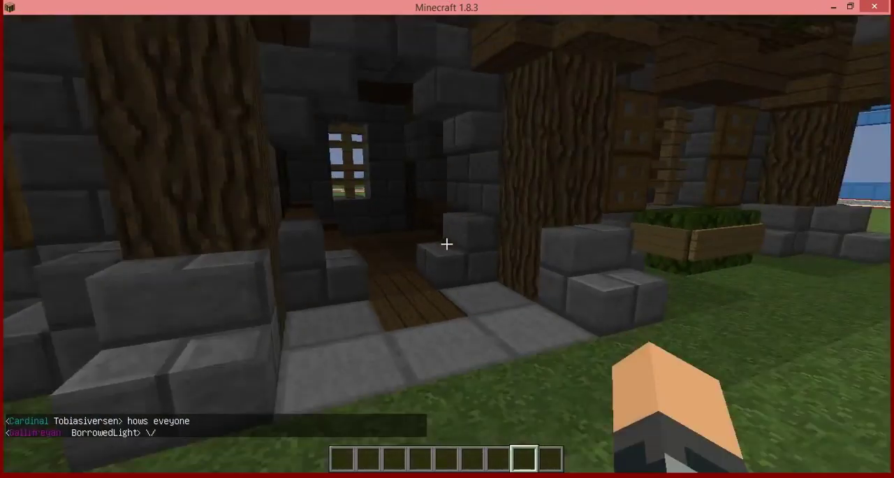
key("s")
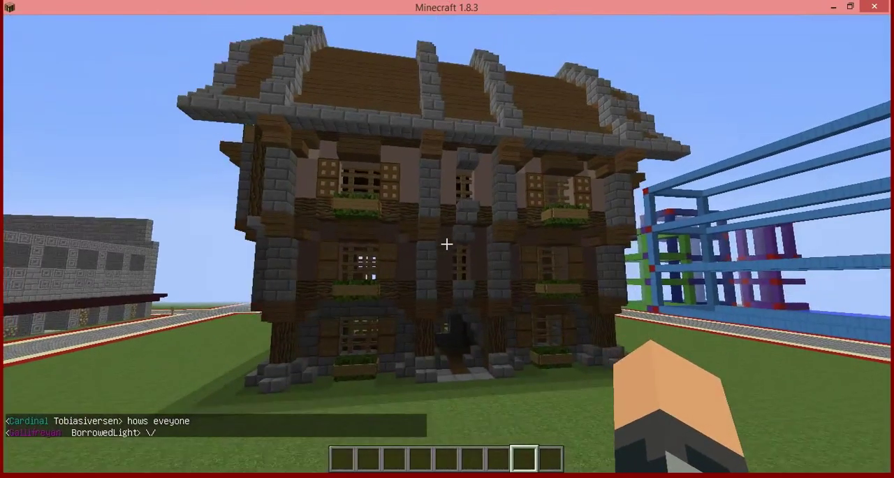
key("a")
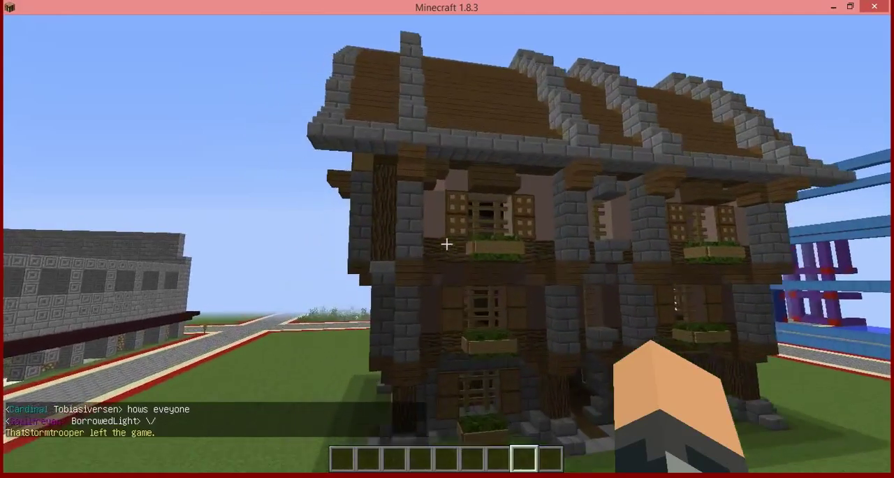
key("d")
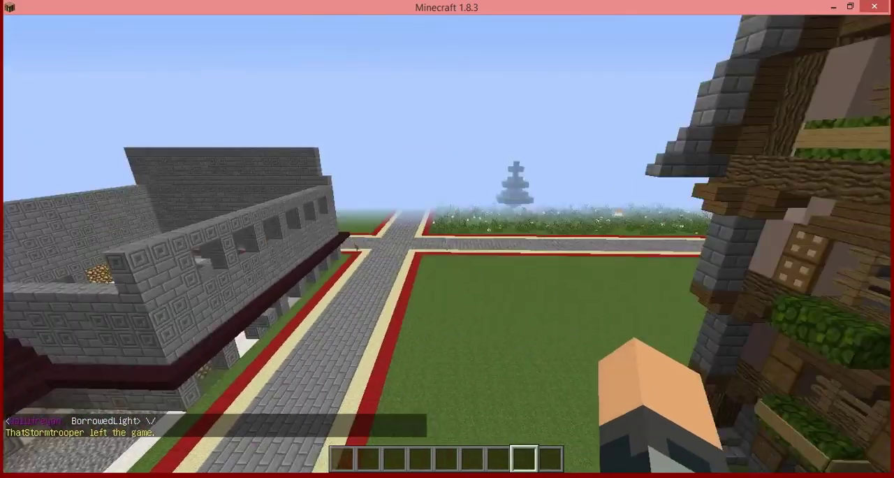
key("w")
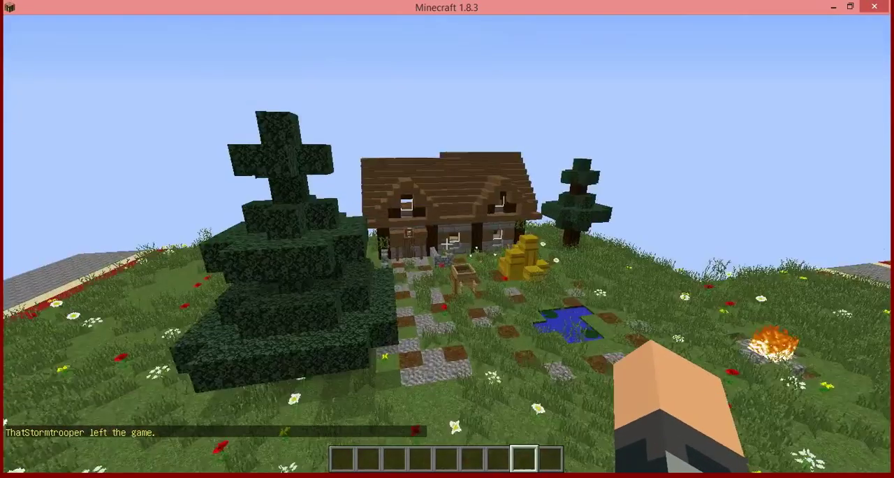
- Fly to the cottage front and try its locked door
key("w")
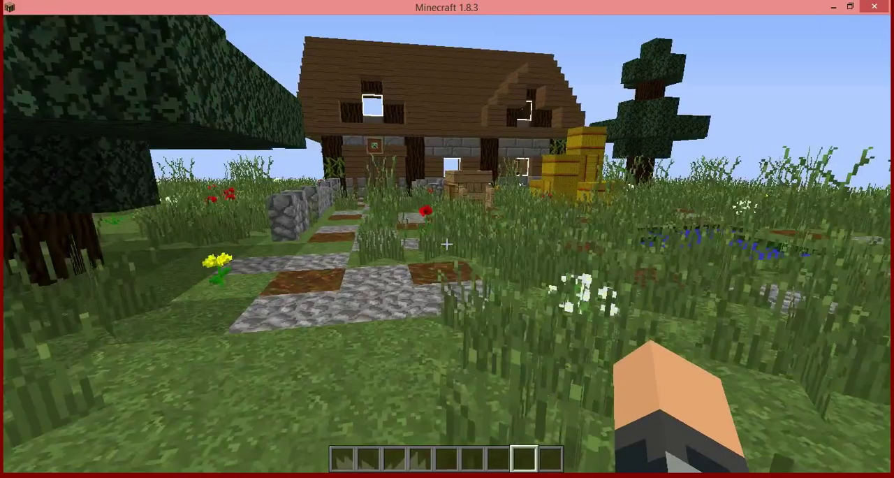
key("w")
key("w")
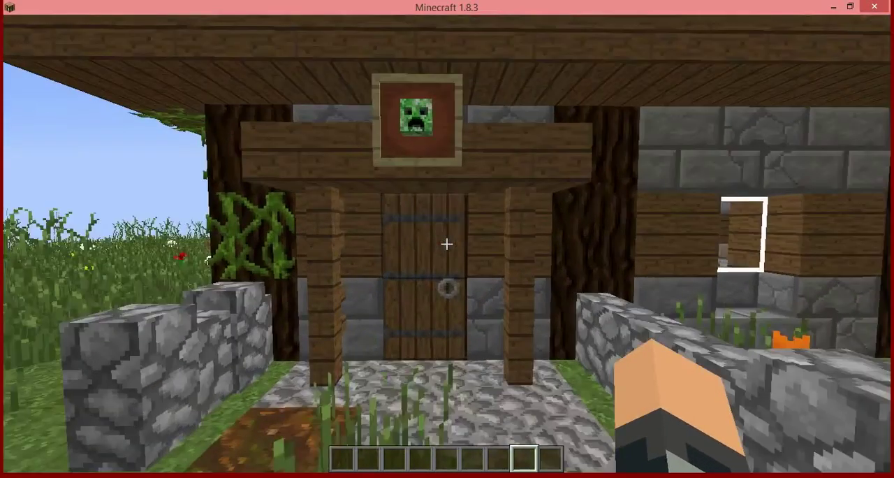
right_click(447, 244)
key("d")
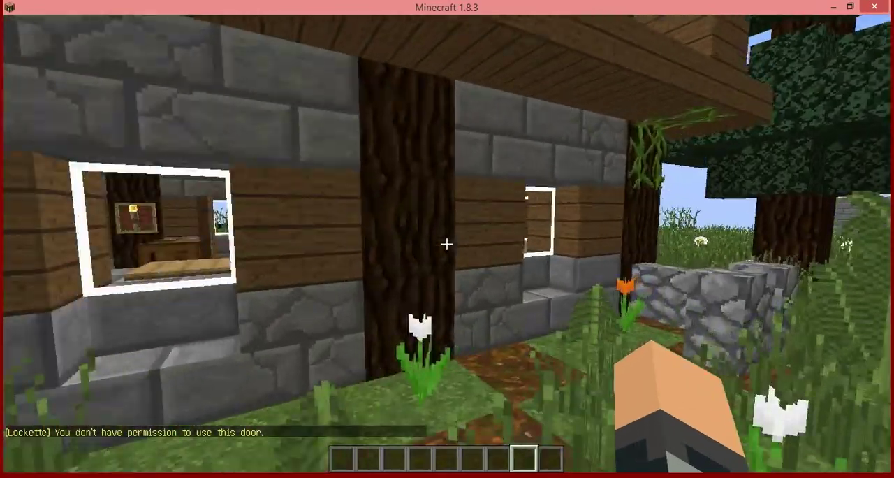
key("d")
- Peek through the cottage window and doorway, then back out toward the field
key("w")
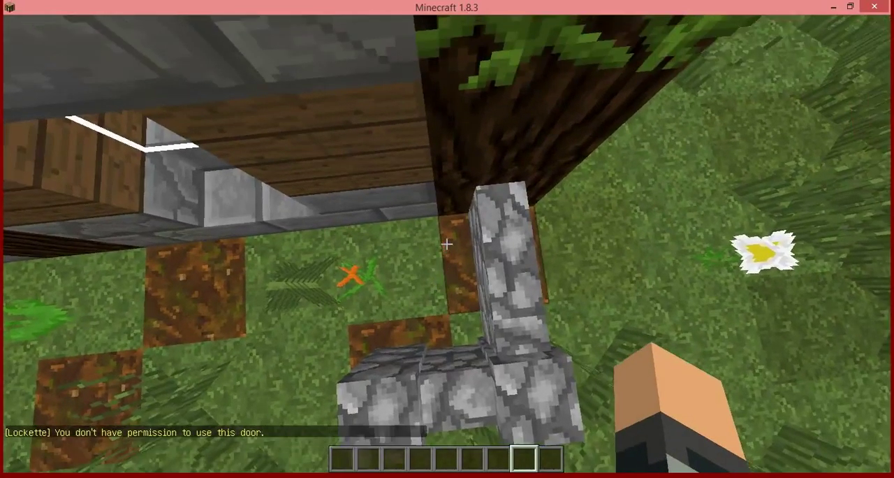
key("a")
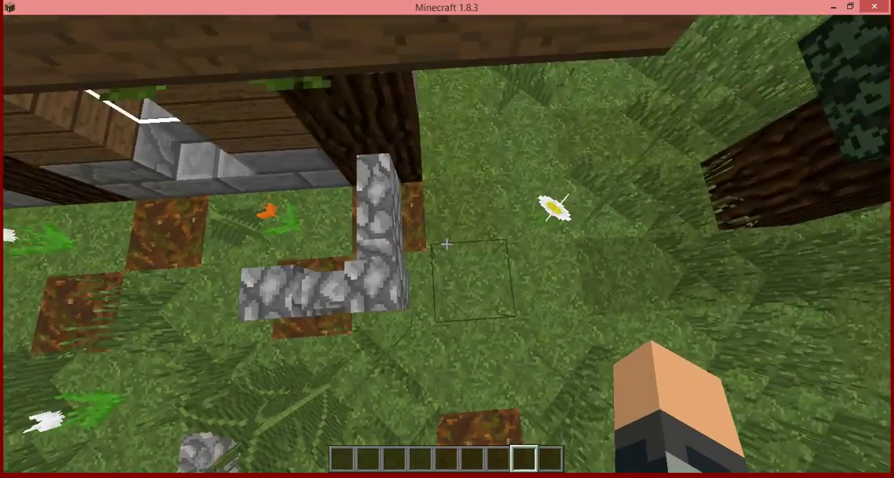
key("w")
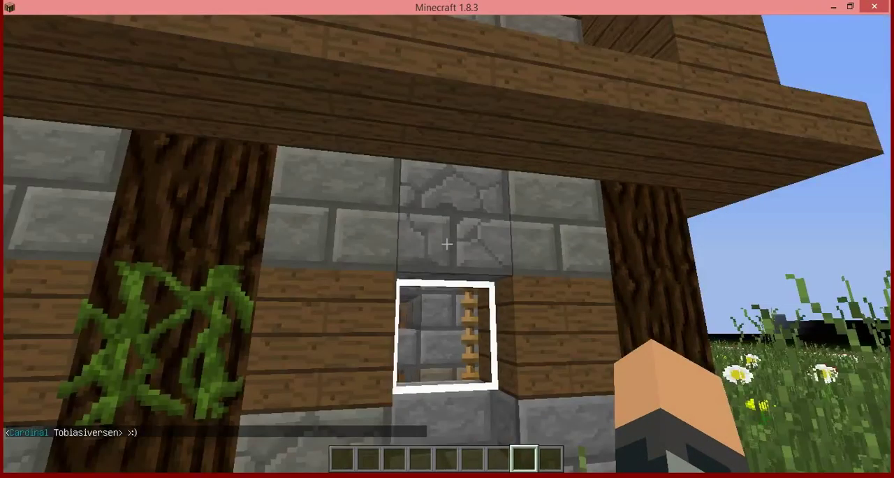
key("s")
key("w")
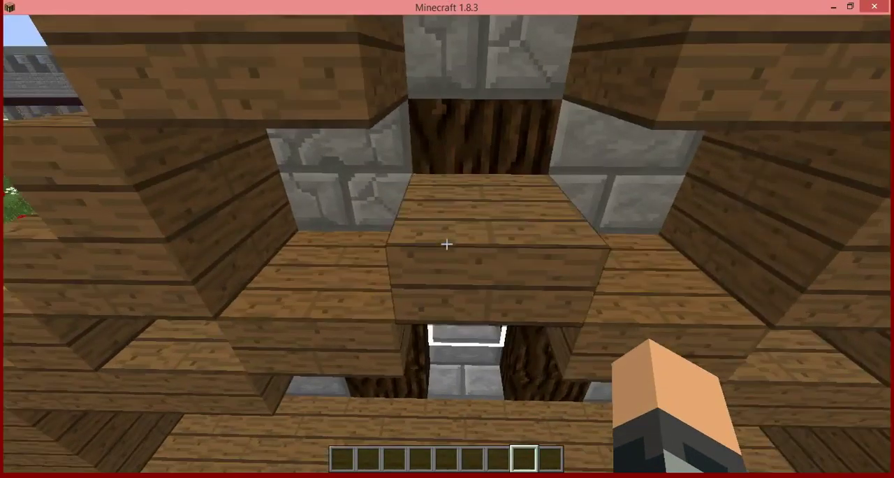
key("w")
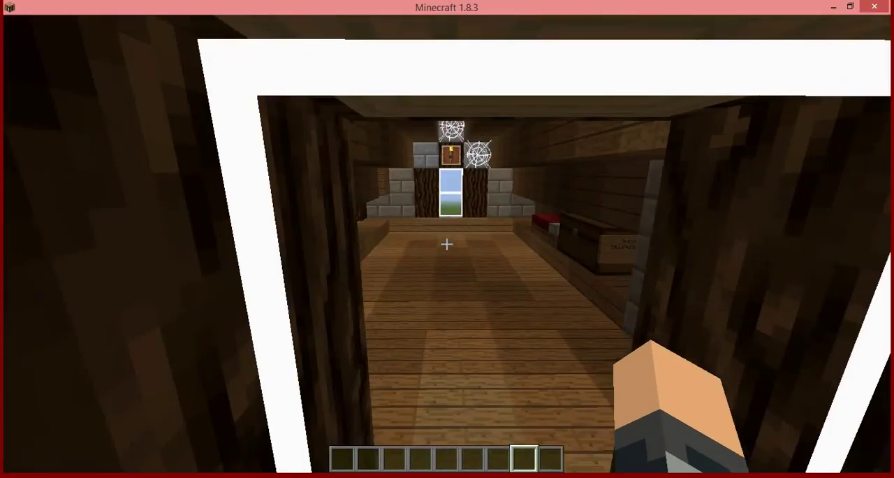
key("s")
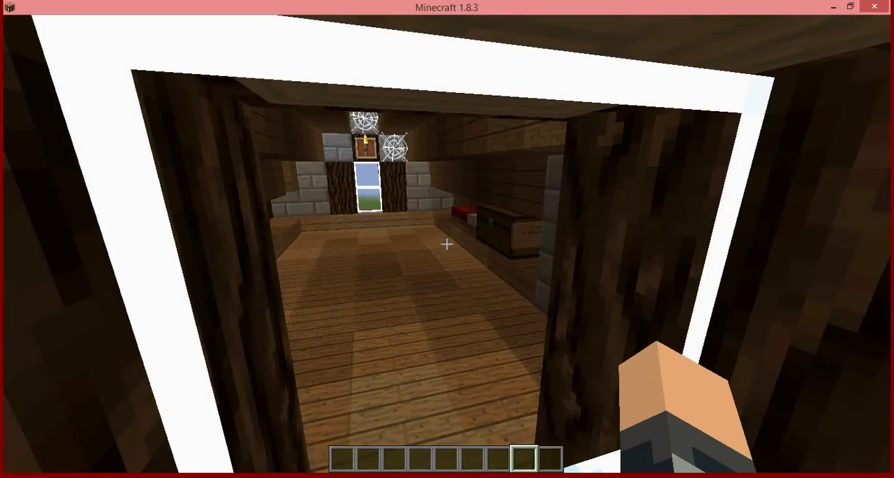
key("s")
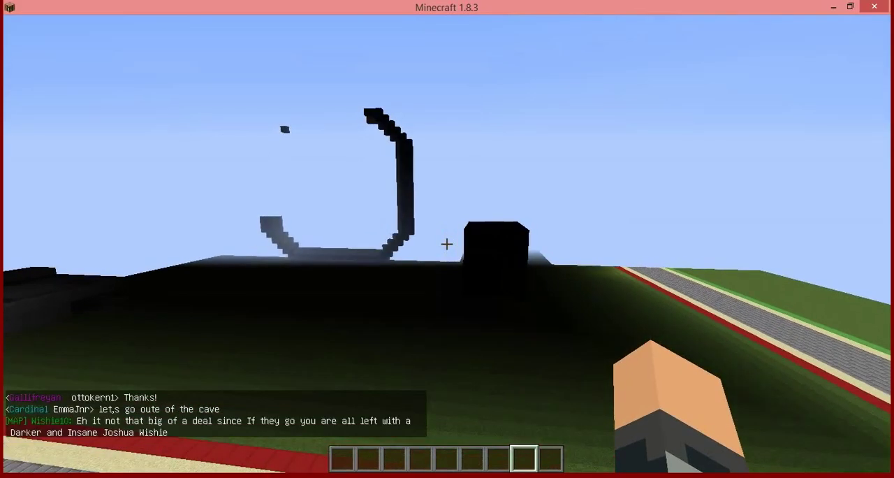
- Fly to the black structure, rise into the dark tree canopy and browse the Brewing potions
key("w")
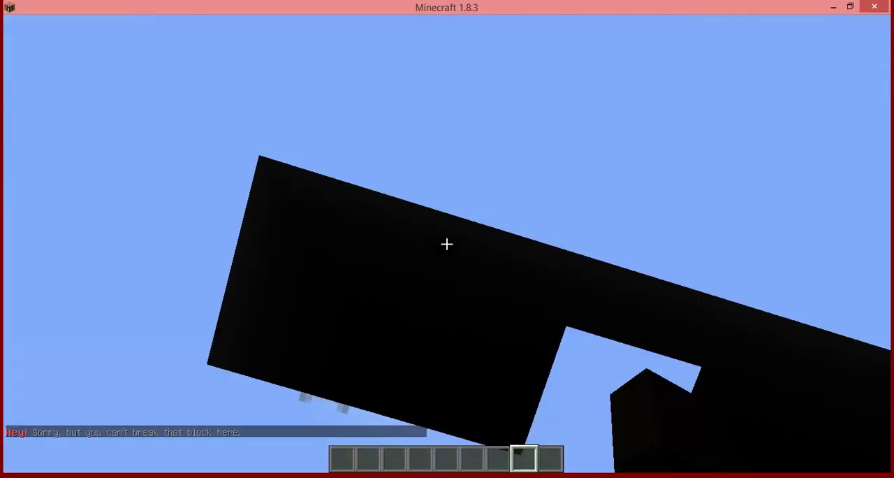
key("space")
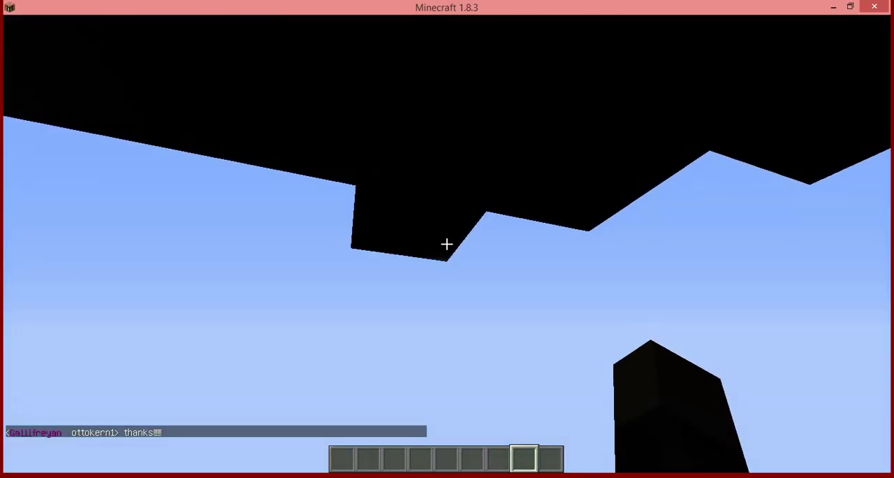
key("space")
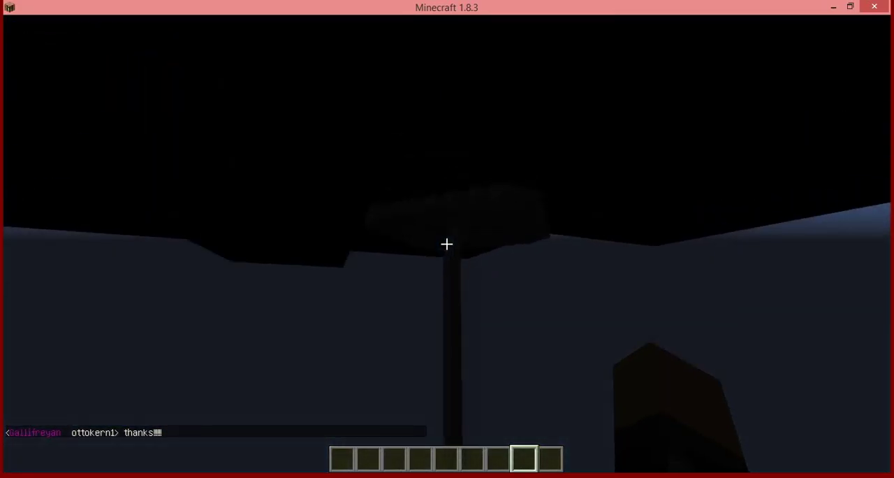
key("space")
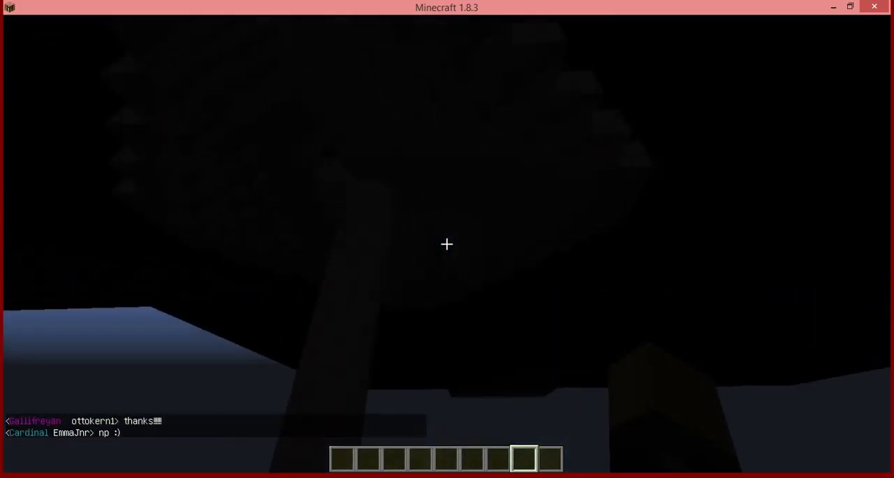
key("e")
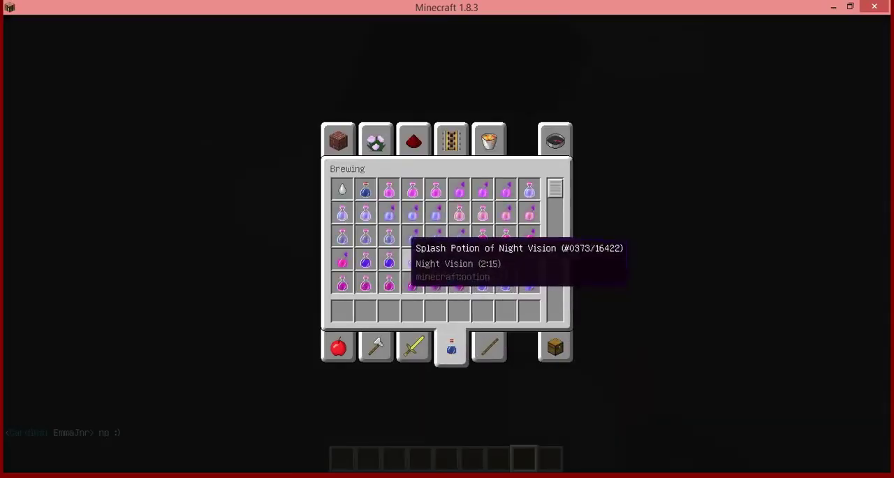
- Put a Potion of Night Vision in hotbar slot 1 and drink it
key("e")
key("1")
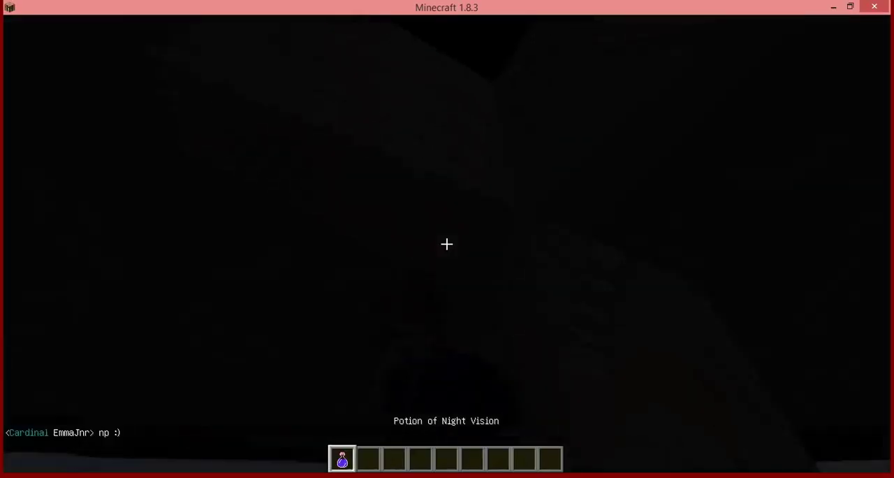
right_click(447, 244)
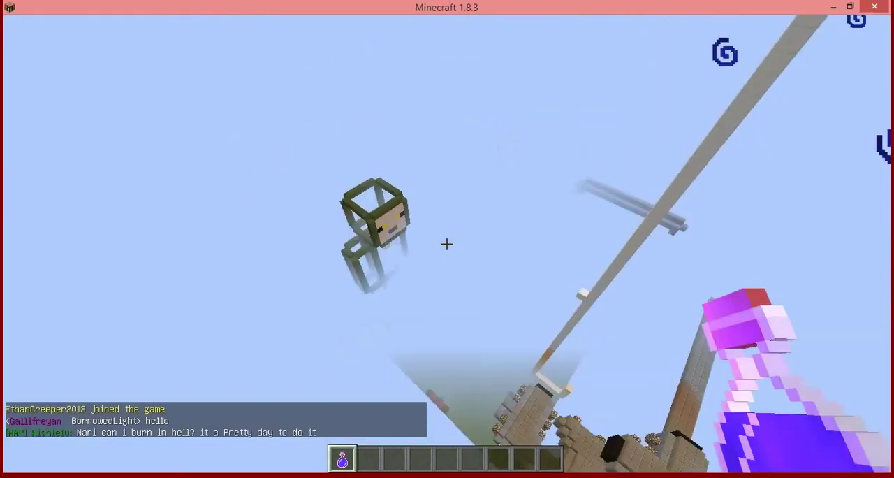
- Fly over the floating green-and-white ship toward the white pillars
key("e")
key("e")
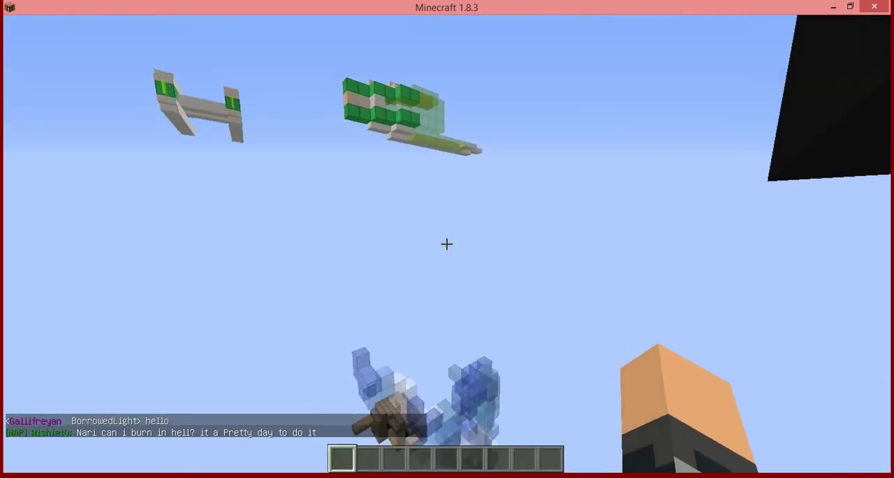
key("w")
key("space")
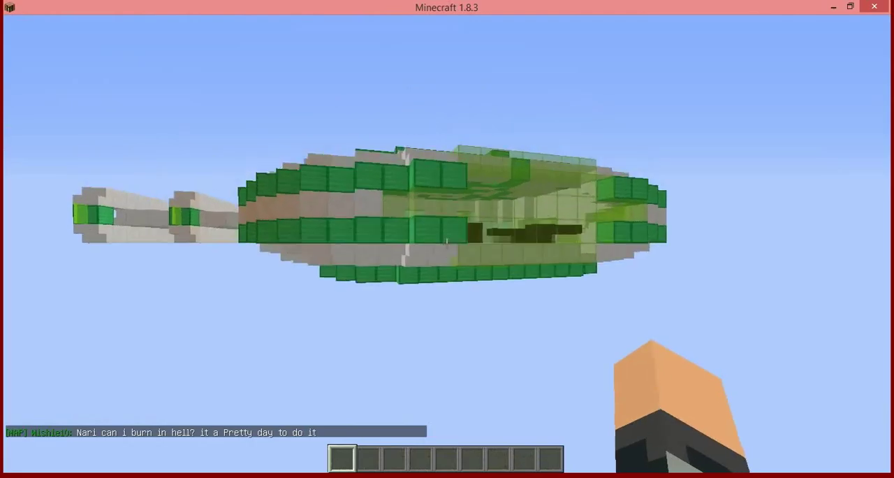
key("w")
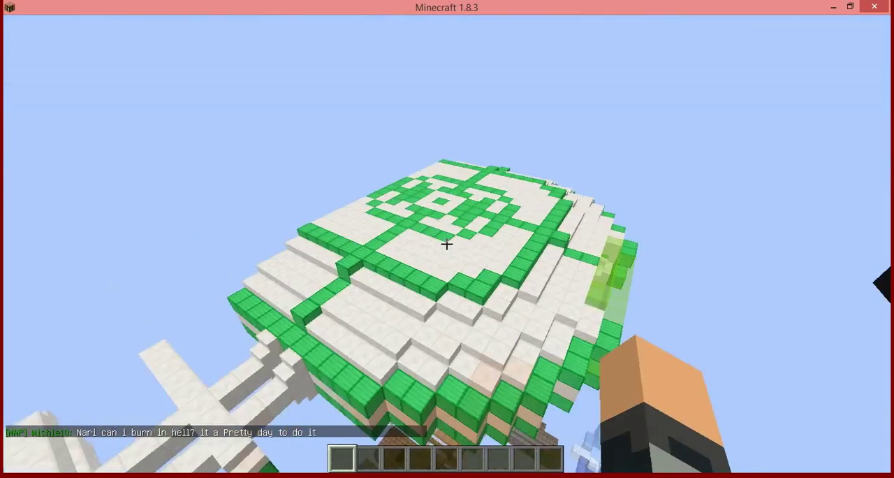
key("w")
key("w")
key("a")
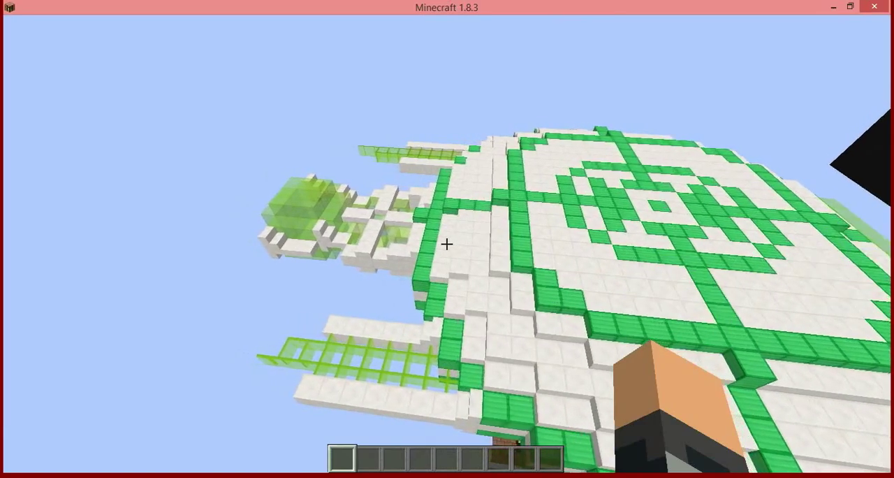
key("w")
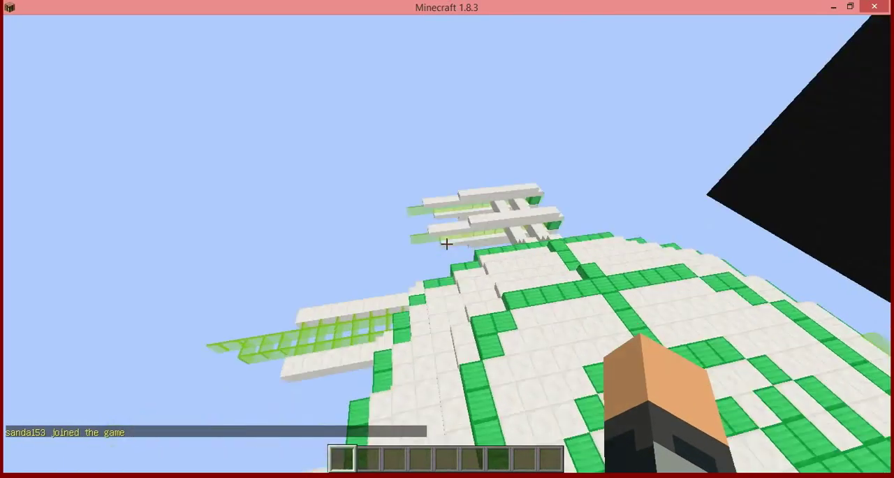
key("w")
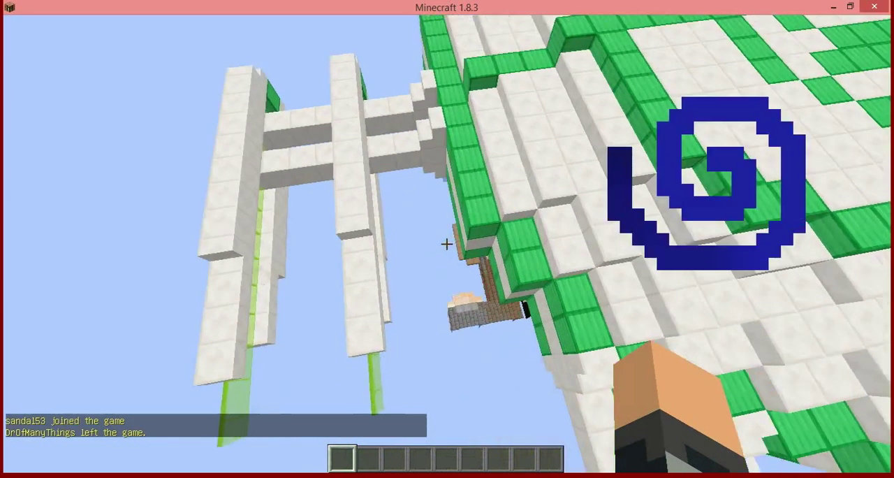
key("w")
key("w")
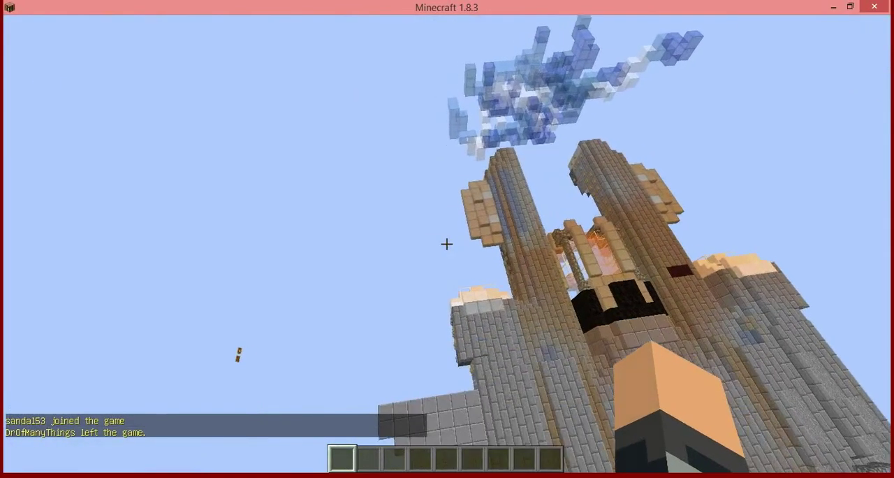
key("w")
key("w")
key("w")
- Fly past the stone airship down to the brick platform, briefly checking chat
key("space")
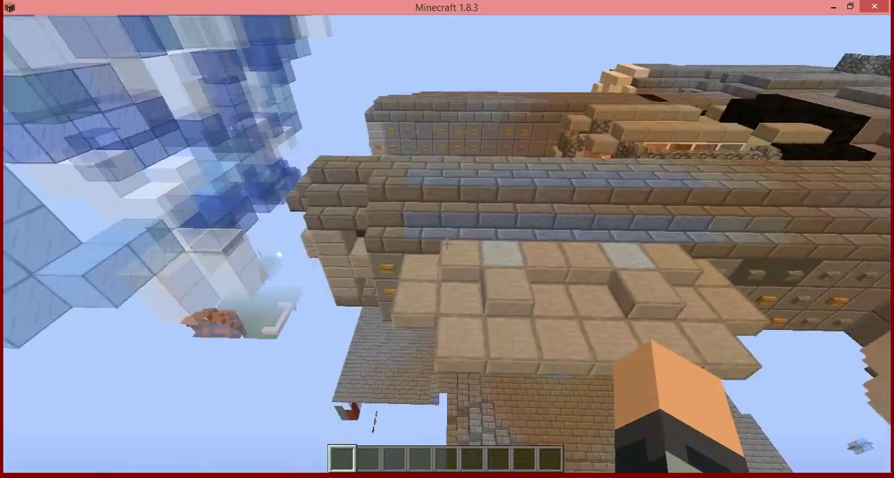
key("shift")
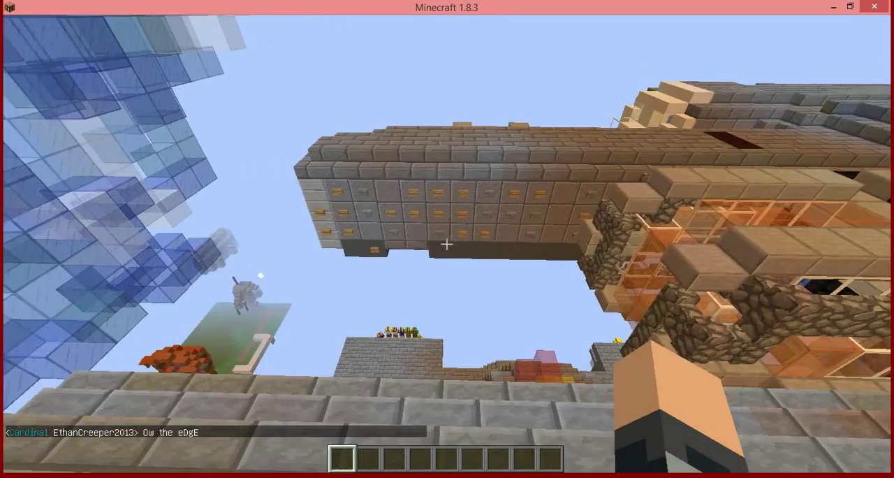
key("w")
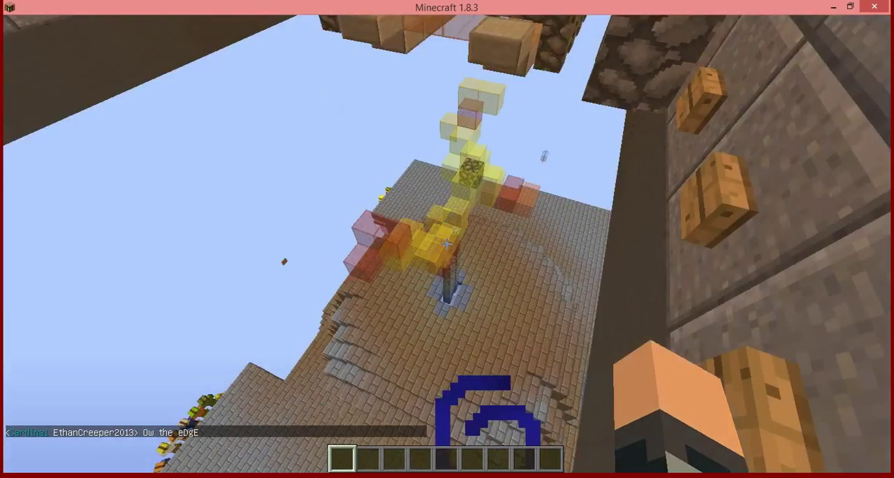
key("w")
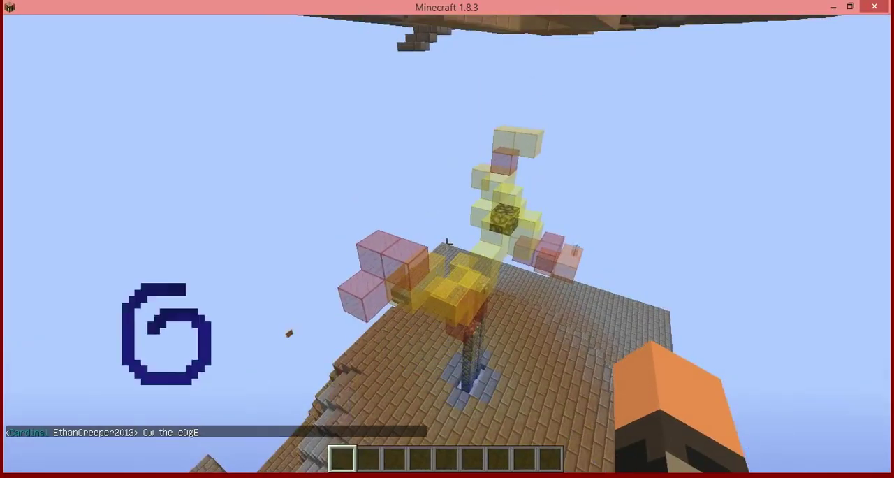
key("t")
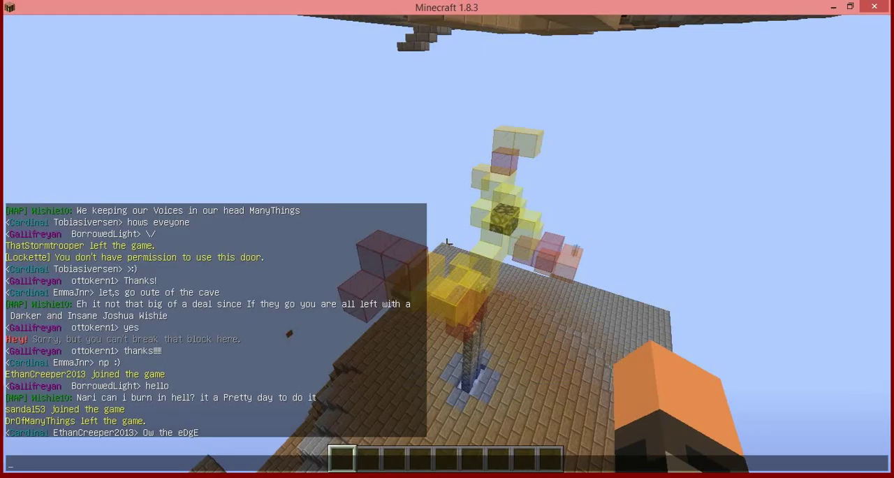
key("Escape")
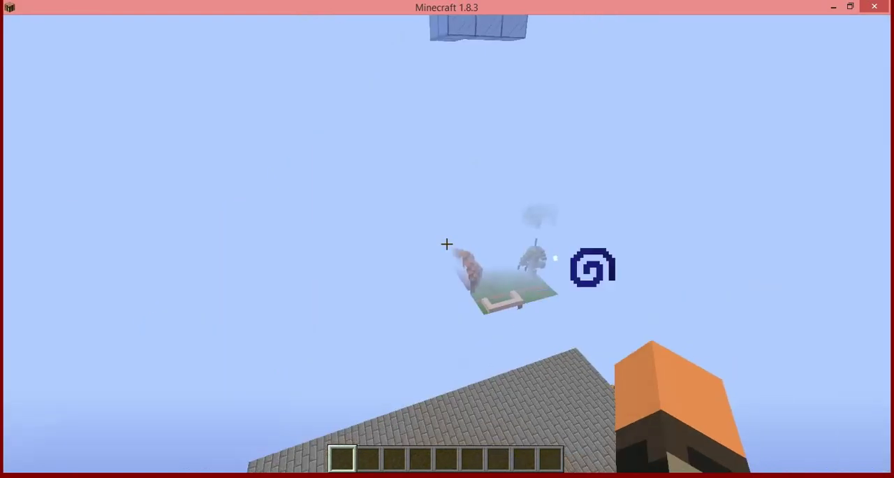
key("space")
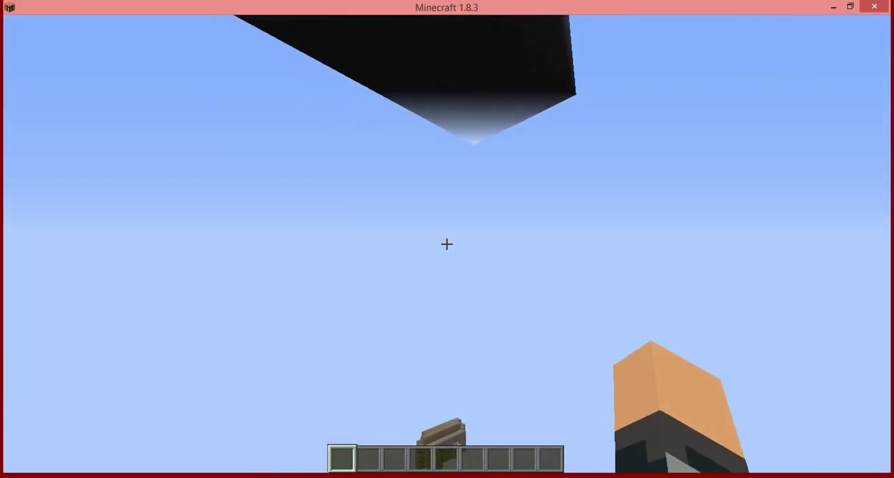